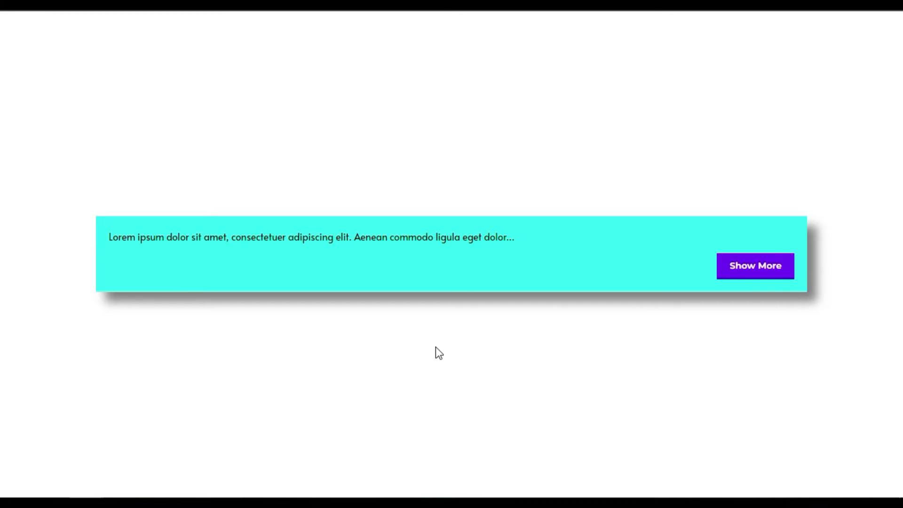
Step: Expand and collapse the cyan demo box twice with its Show More / Show Less button
{"action": "left_click", "coordinate": [744, 279]}
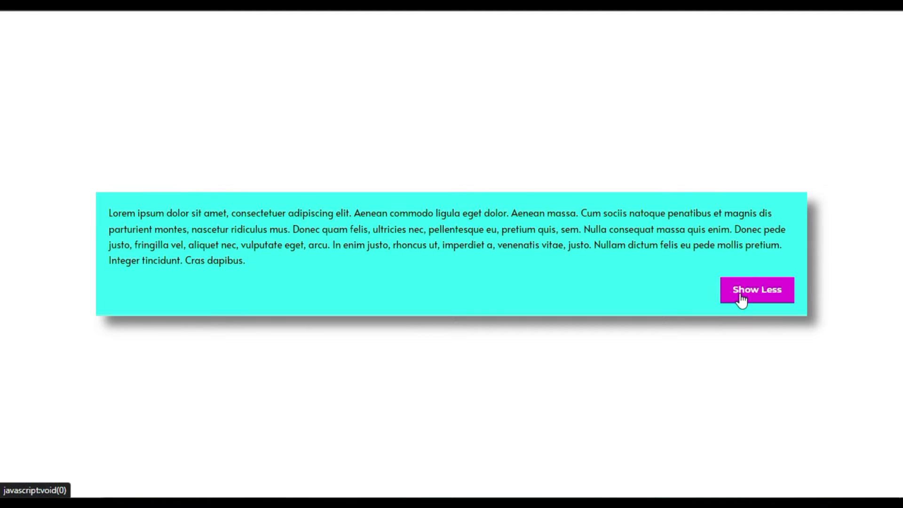
{"action": "left_click", "coordinate": [741, 297]}
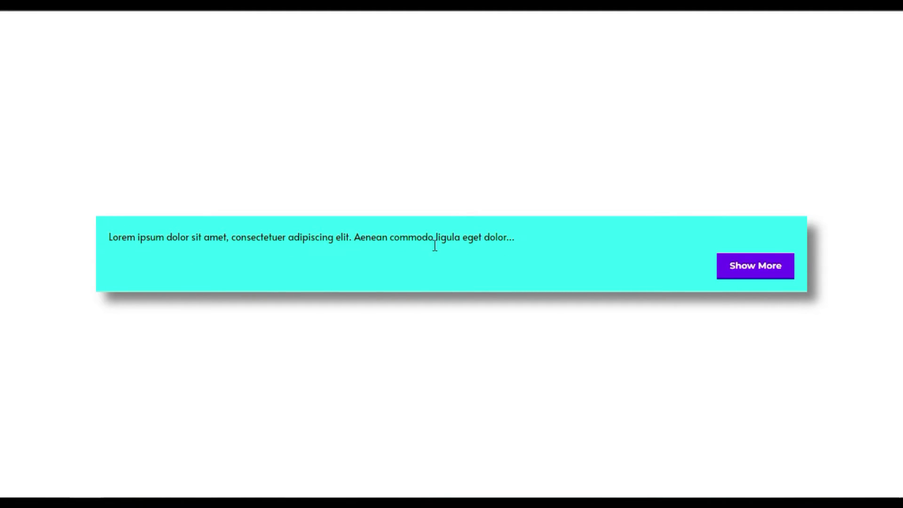
{"action": "left_click", "coordinate": [761, 268]}
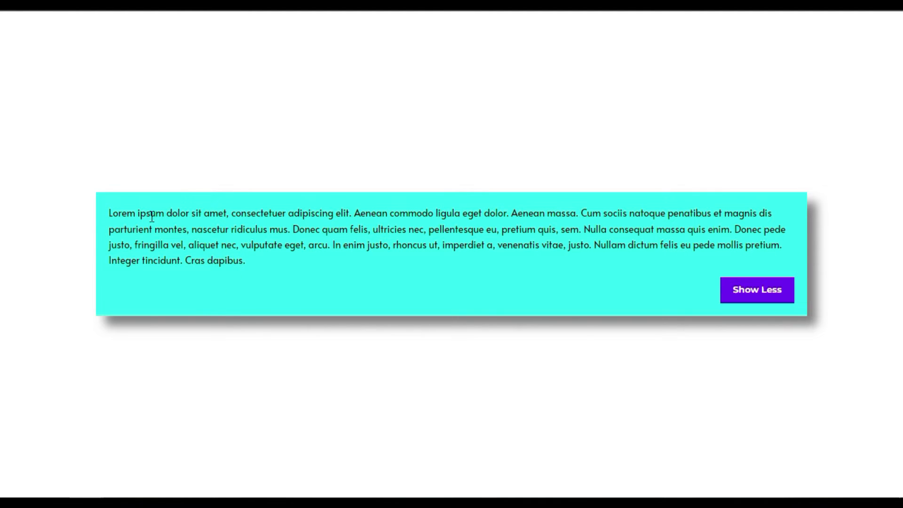
{"action": "left_click", "coordinate": [758, 292]}
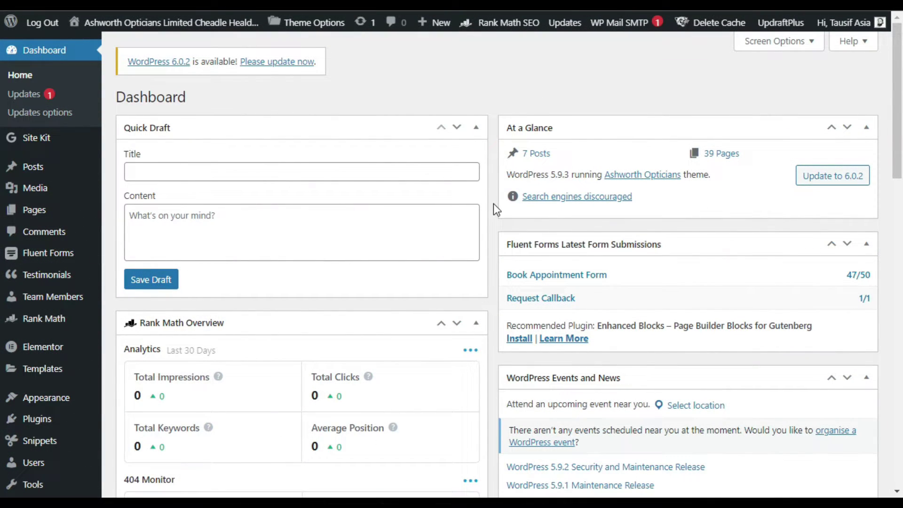
Step: Search Add New Plugins for 'unlimited elements' to check that the plugin is active
{"action": "scroll", "coordinate": [493, 204], "scroll_direction": "down", "scroll_amount": 5}
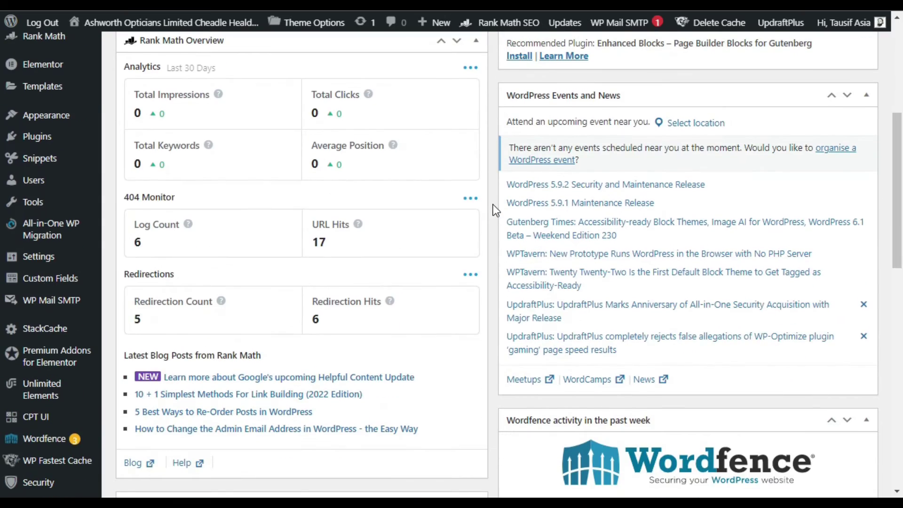
{"action": "mouse_move", "coordinate": [43, 136]}
{"action": "left_click", "coordinate": [126, 161]}
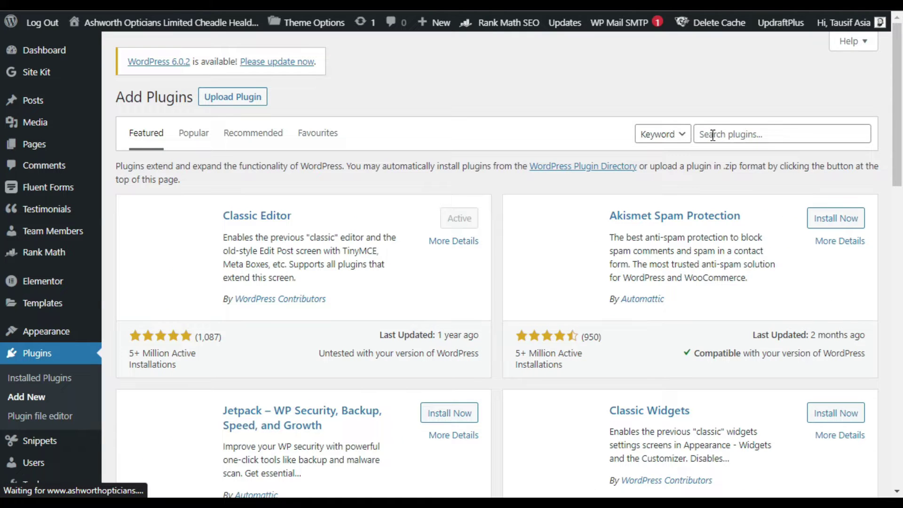
{"action": "left_click", "coordinate": [713, 135]}
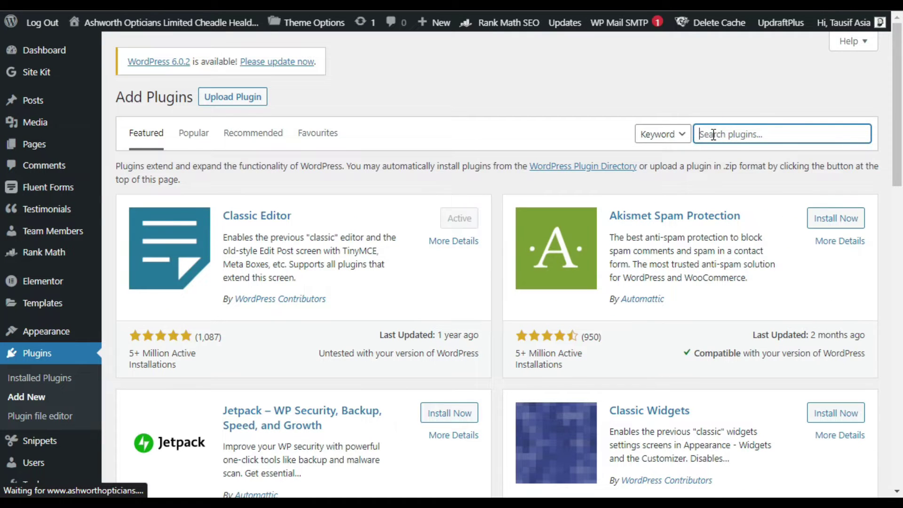
{"action": "type", "text": "unlimited elements"}
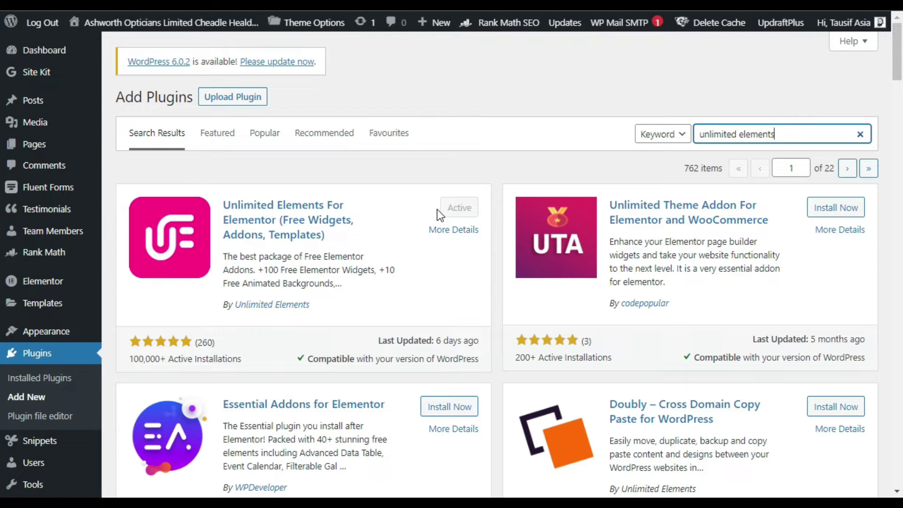
Step: Open the Unlimited Elements Widgets library from the admin sidebar
{"action": "scroll", "coordinate": [498, 147], "scroll_direction": "down", "scroll_amount": 2}
{"action": "scroll", "coordinate": [497, 148], "scroll_direction": "up", "scroll_amount": 2}
{"action": "scroll", "coordinate": [488, 196], "scroll_direction": "down", "scroll_amount": 8}
{"action": "mouse_move", "coordinate": [40, 332]}
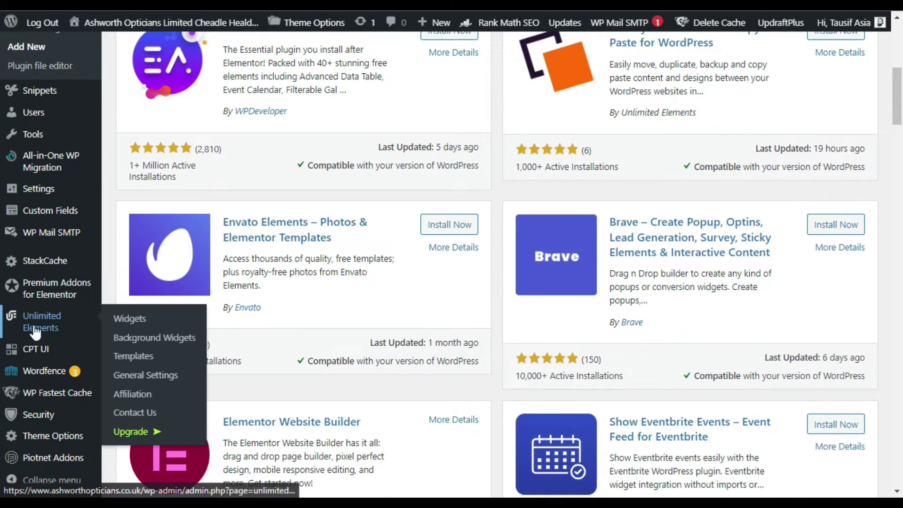
{"action": "left_click", "coordinate": [144, 320]}
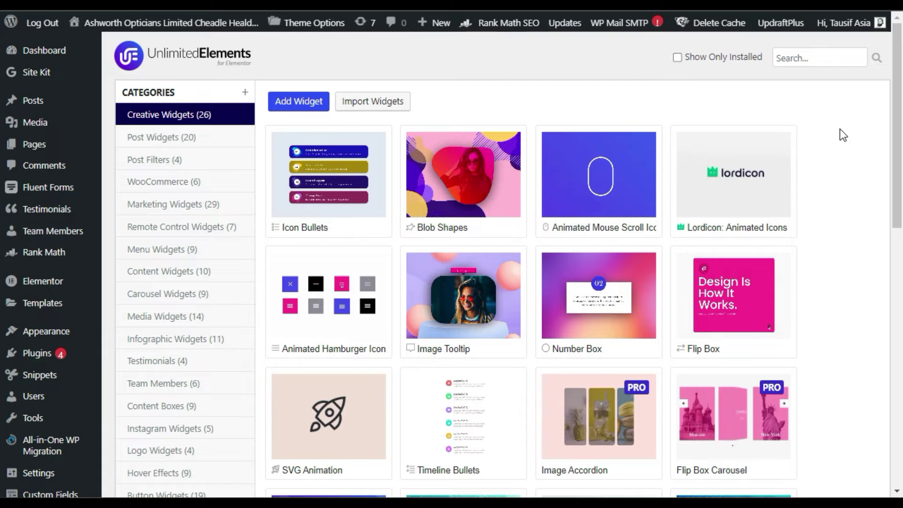
Step: Filter the widget library to Button Widgets and install the free Toggle Text Button
{"action": "scroll", "coordinate": [843, 137], "scroll_direction": "down", "scroll_amount": 2}
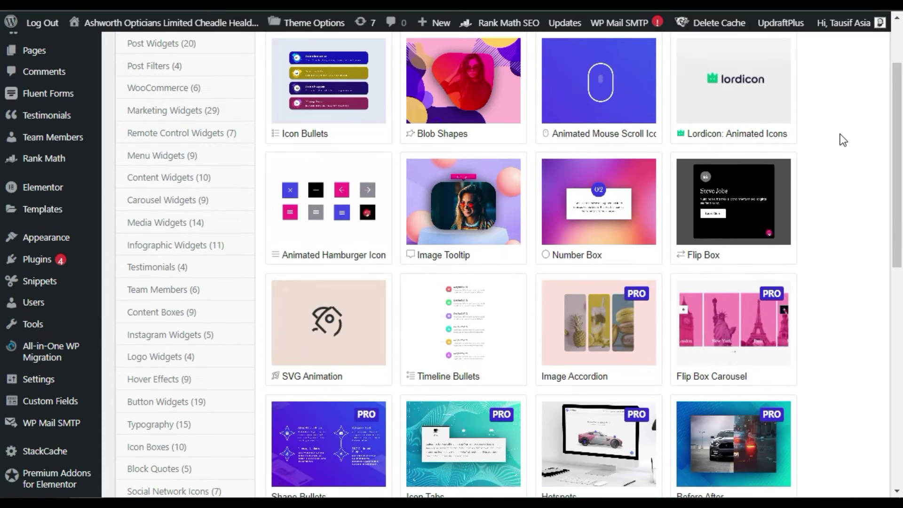
{"action": "scroll", "coordinate": [842, 141], "scroll_direction": "down", "scroll_amount": 2}
{"action": "scroll", "coordinate": [843, 141], "scroll_direction": "down", "scroll_amount": 2}
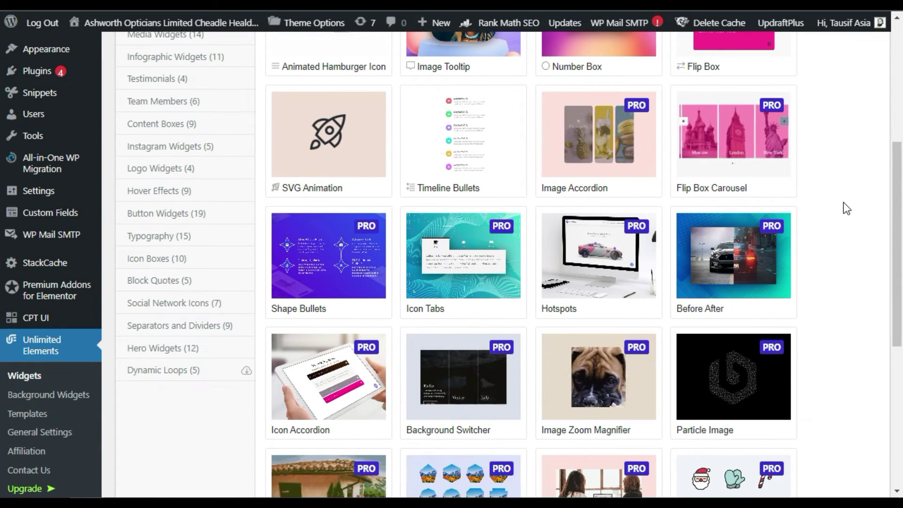
{"action": "scroll", "coordinate": [843, 204], "scroll_direction": "up", "scroll_amount": 4}
{"action": "scroll", "coordinate": [842, 204], "scroll_direction": "up", "scroll_amount": 2}
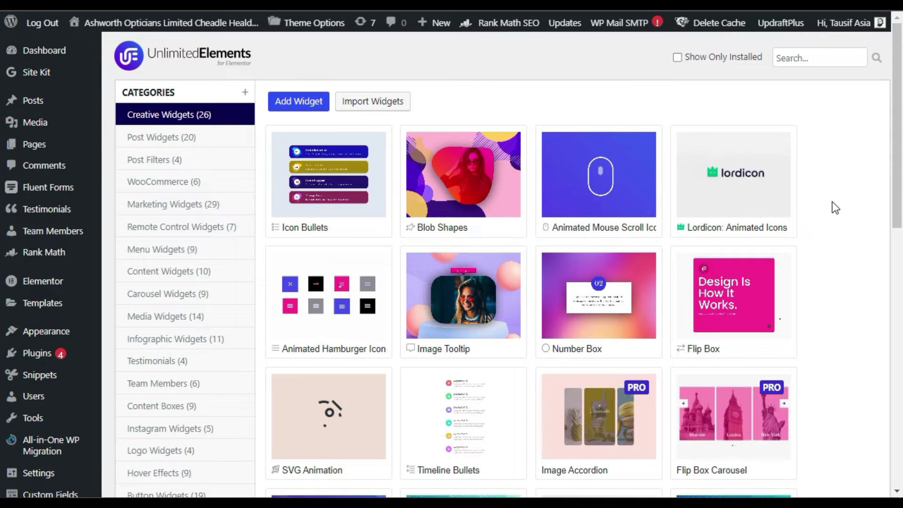
{"action": "scroll", "coordinate": [833, 204], "scroll_direction": "down", "scroll_amount": 2}
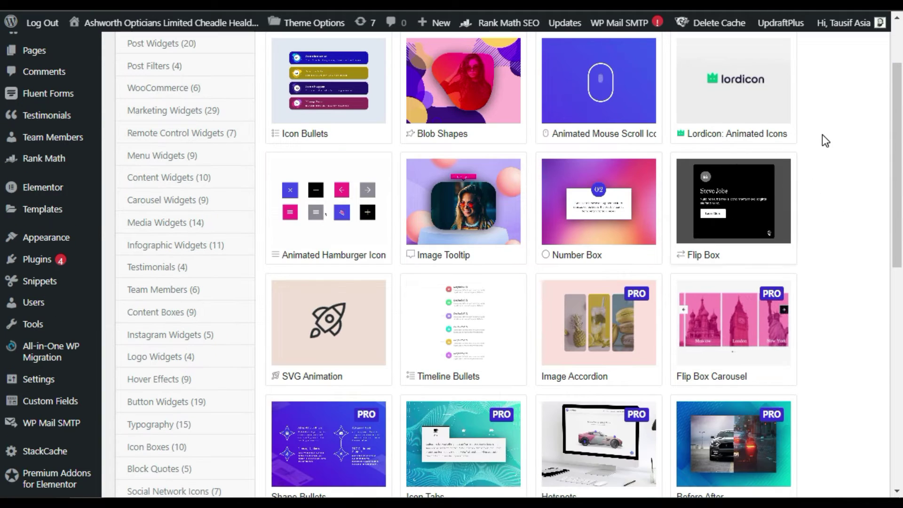
{"action": "left_click", "coordinate": [183, 404]}
{"action": "scroll", "coordinate": [375, 183], "scroll_direction": "down", "scroll_amount": 5}
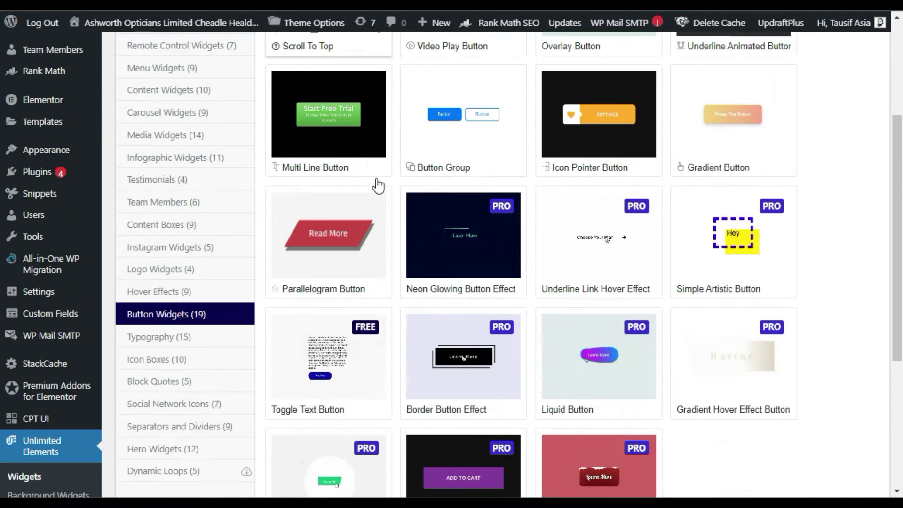
{"action": "scroll", "coordinate": [313, 343], "scroll_direction": "down", "scroll_amount": 3}
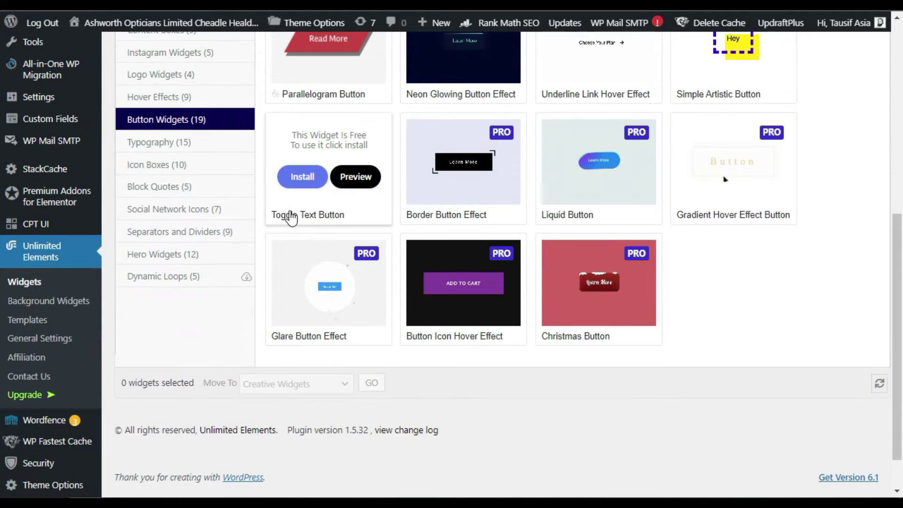
{"action": "left_click", "coordinate": [303, 178]}
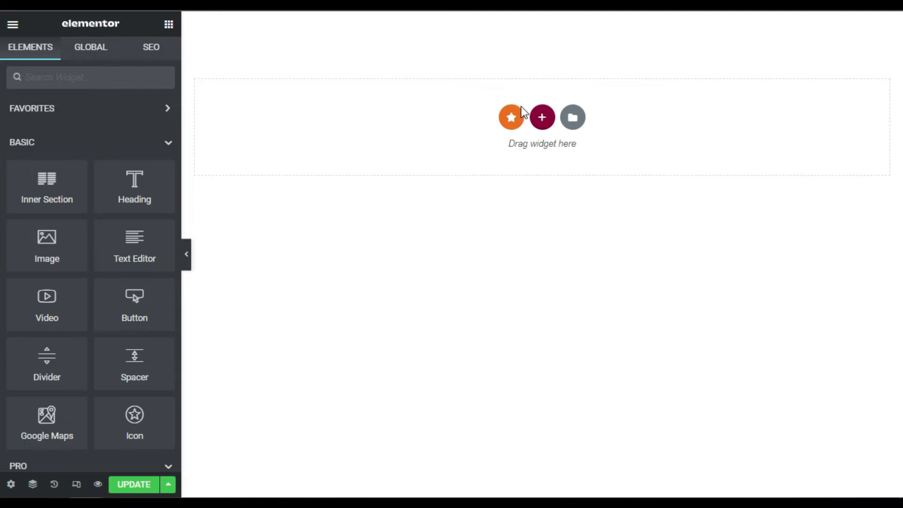
Step: Add a single-column section with its height set to Fit To Screen
{"action": "left_click", "coordinate": [543, 120]}
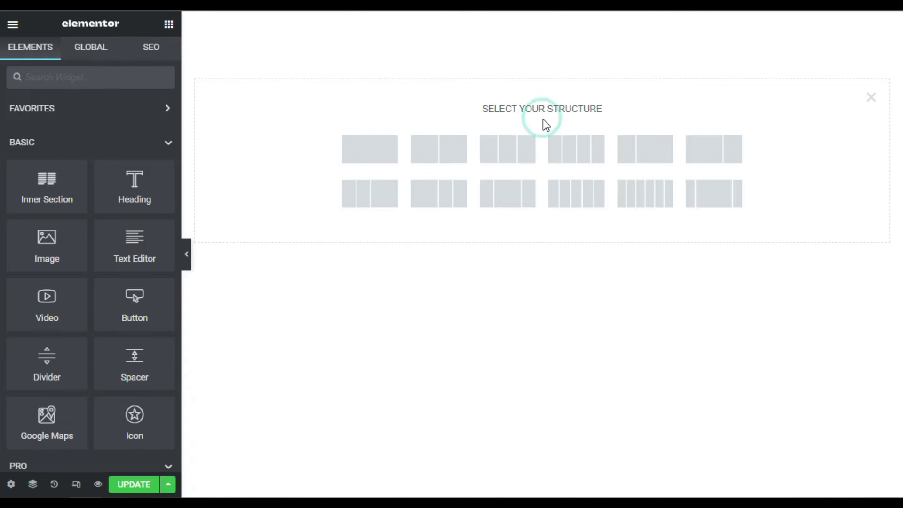
{"action": "left_click", "coordinate": [385, 153]}
{"action": "left_click", "coordinate": [108, 225]}
{"action": "left_click", "coordinate": [113, 249]}
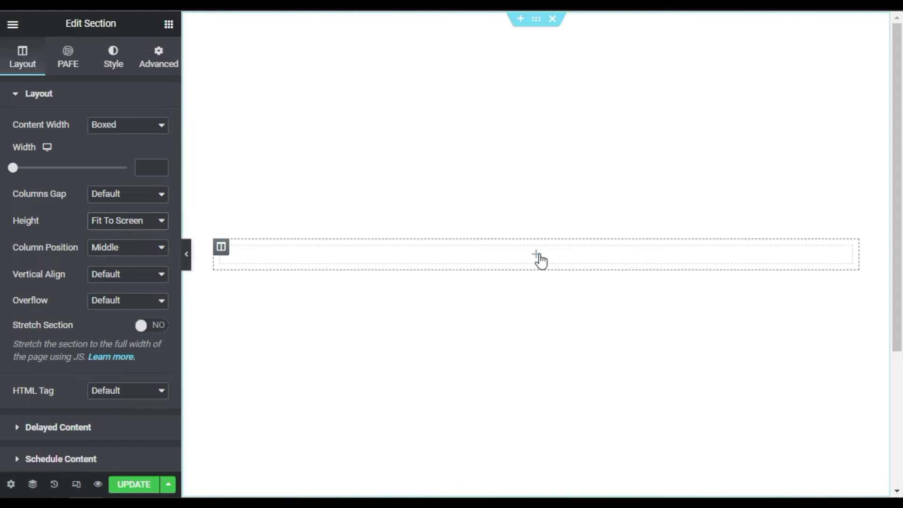
Step: Search widgets for 'toggle text' and place Toggle Text Button in the column
{"action": "left_click", "coordinate": [537, 257]}
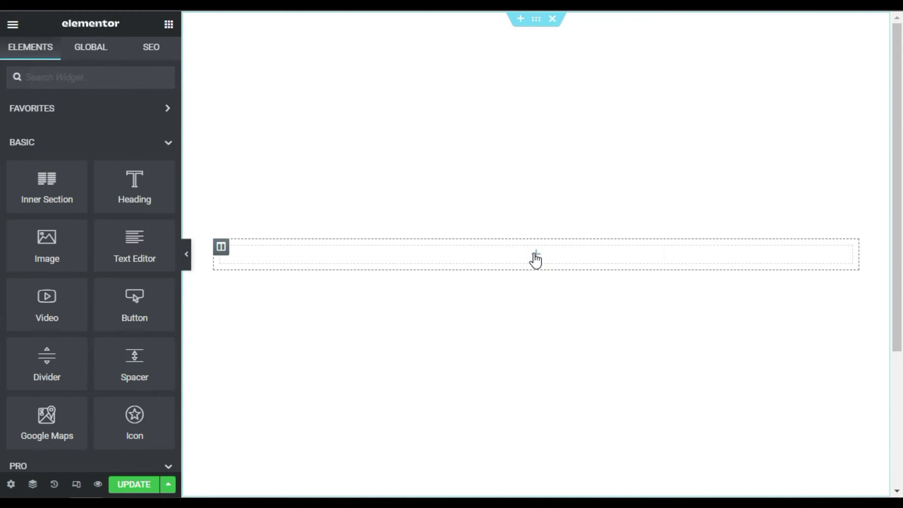
{"action": "left_click", "coordinate": [73, 76]}
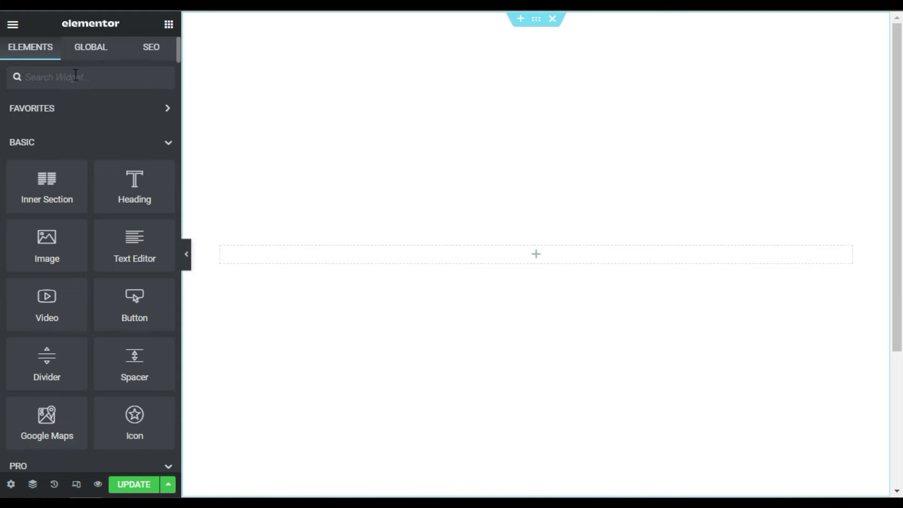
{"action": "type", "text": "toggle text"}
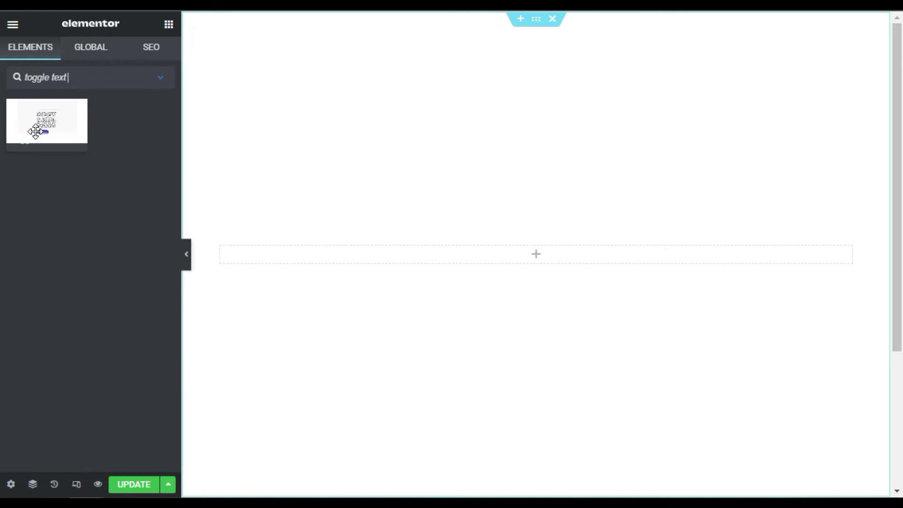
{"action": "left_click_drag", "start_coordinate": [41, 122], "coordinate": [514, 266]}
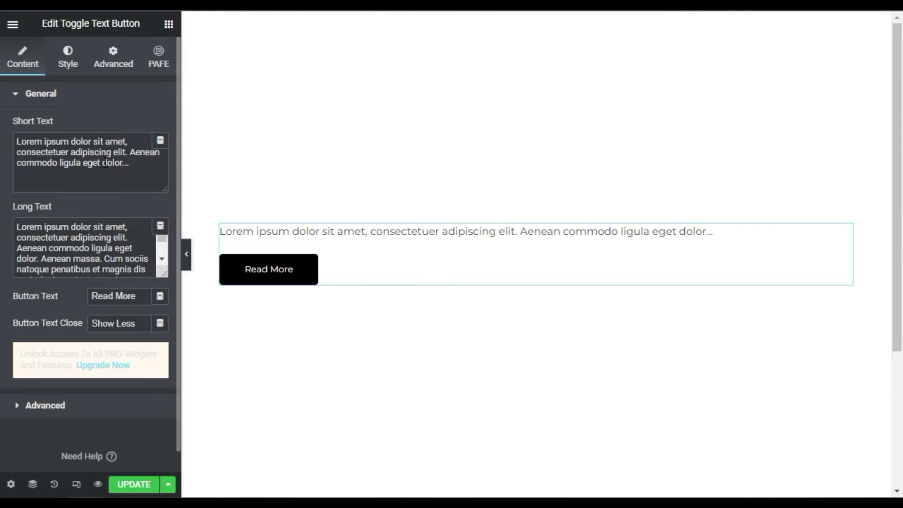
Step: Inspect the widget's short and long text and preview the toggle expanding and collapsing
{"action": "left_click_drag", "start_coordinate": [137, 160], "coordinate": [21, 141]}
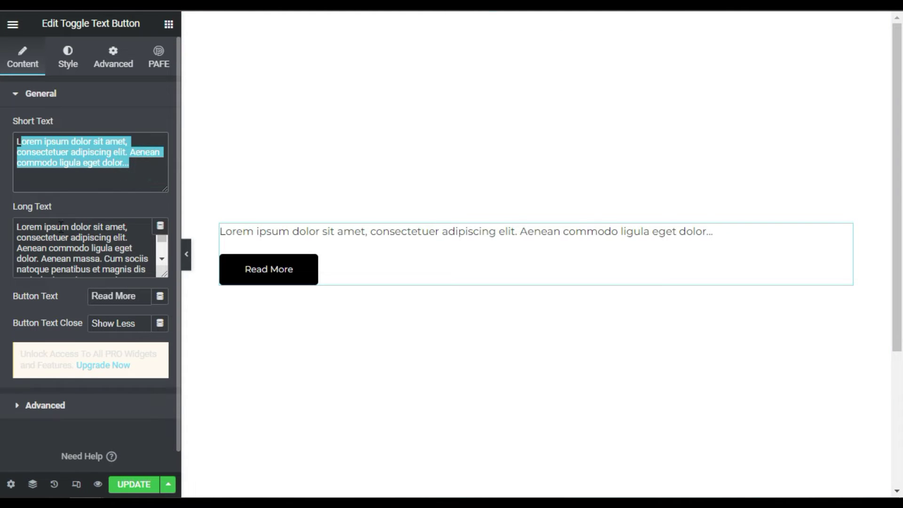
{"action": "left_click_drag", "start_coordinate": [18, 225], "coordinate": [131, 220]}
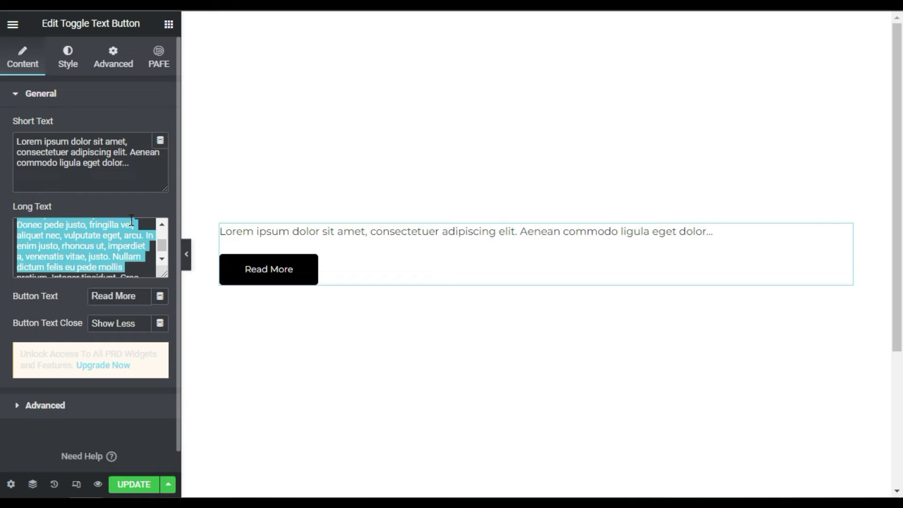
{"action": "triple_click", "coordinate": [134, 163]}
{"action": "left_click", "coordinate": [243, 178]}
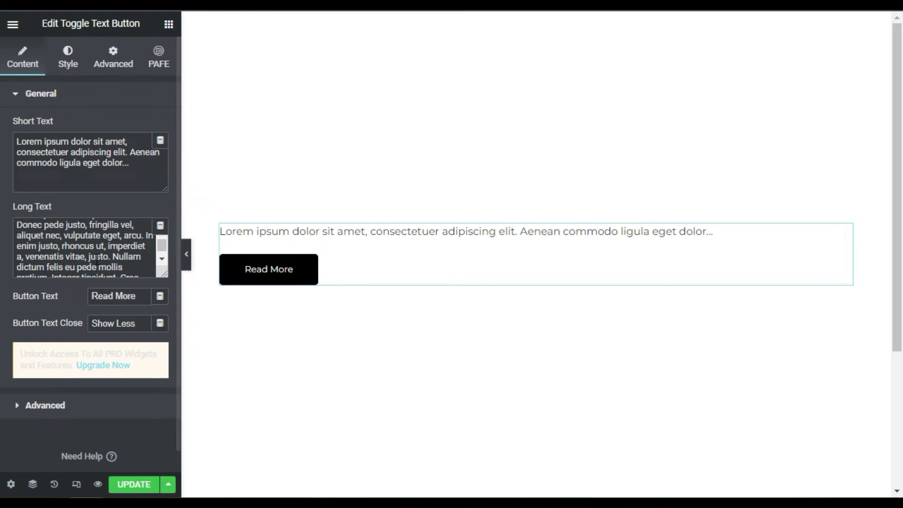
{"action": "left_click_drag", "start_coordinate": [111, 257], "coordinate": [118, 276]}
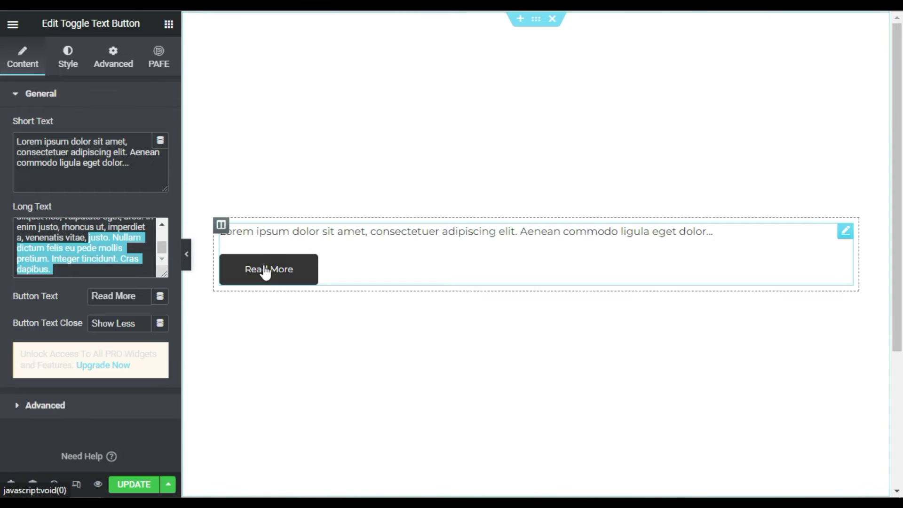
{"action": "left_click", "coordinate": [229, 265]}
{"action": "left_click", "coordinate": [111, 240]}
{"action": "left_click", "coordinate": [252, 295]}
Step: Change the button label from Read More to Show More
{"action": "left_click_drag", "start_coordinate": [23, 294], "coordinate": [59, 293]}
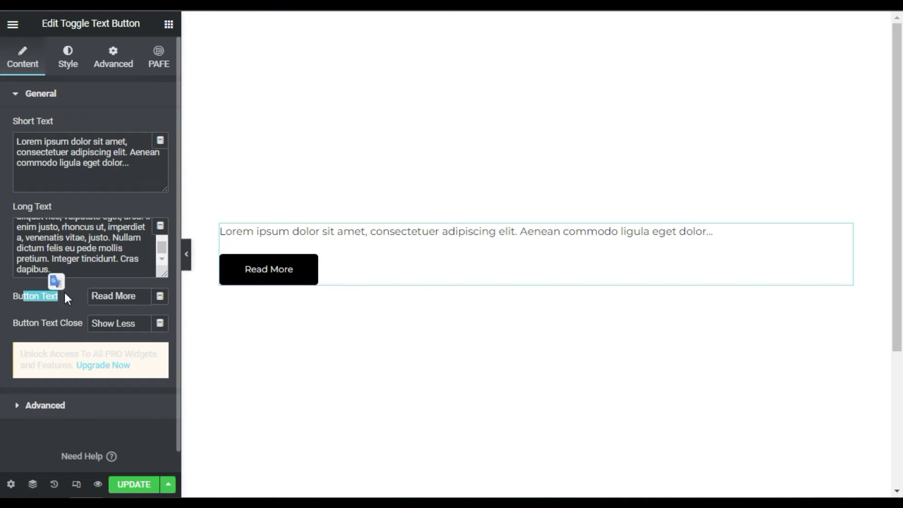
{"action": "left_click_drag", "start_coordinate": [34, 323], "coordinate": [51, 326]}
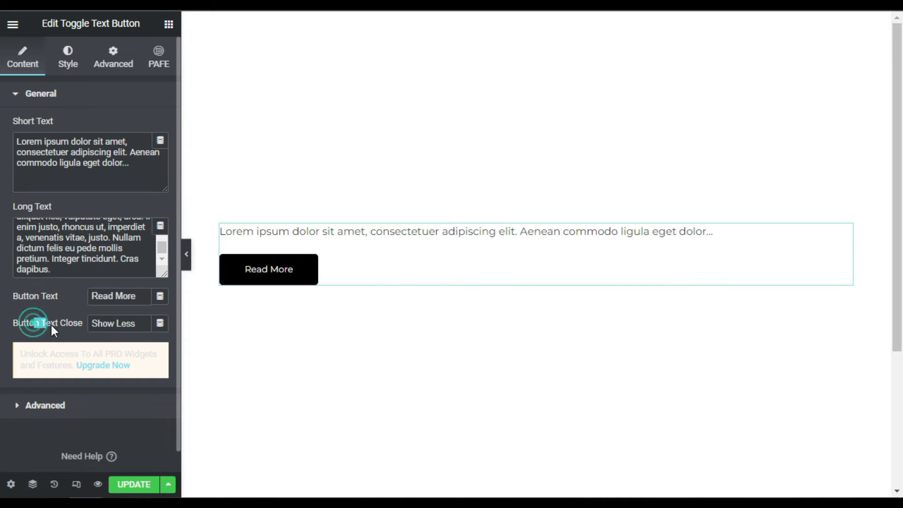
{"action": "left_click", "coordinate": [116, 322]}
{"action": "left_click_drag", "start_coordinate": [116, 299], "coordinate": [86, 295]}
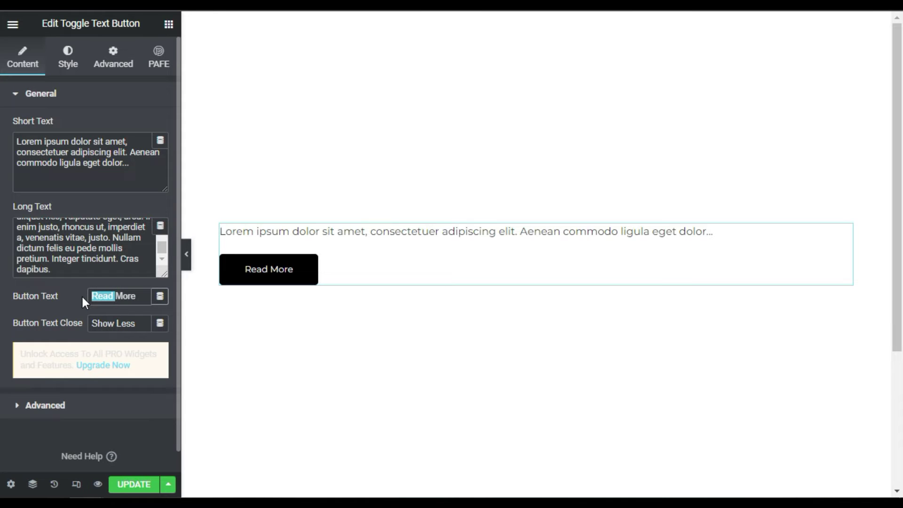
{"action": "type", "text": "Show"}
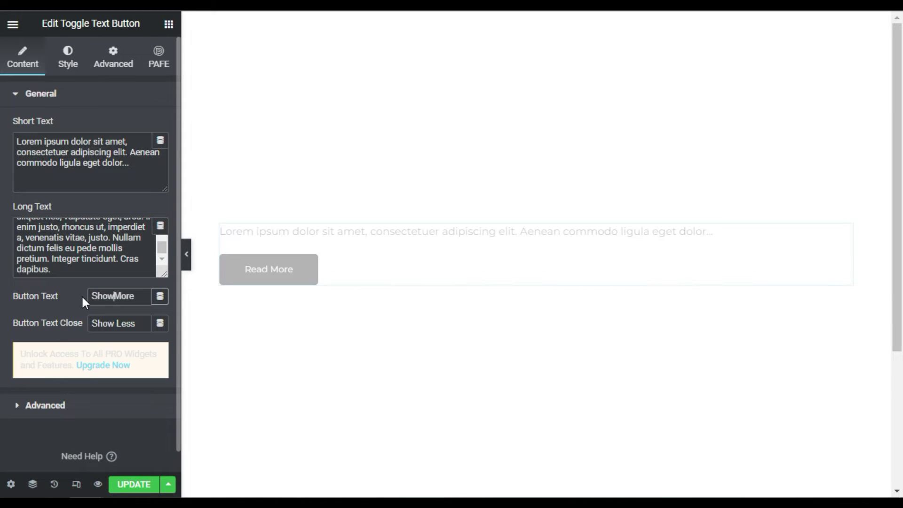
{"action": "left_click", "coordinate": [67, 71]}
{"action": "left_click_drag", "start_coordinate": [17, 125], "coordinate": [66, 157]}
Step: Set the toggle's Button Alignment to Right
{"action": "left_click", "coordinate": [68, 143]}
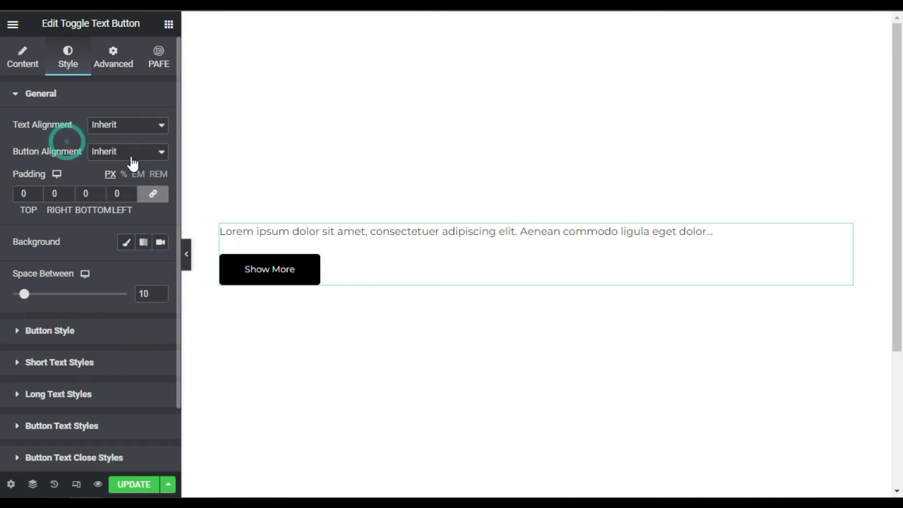
{"action": "left_click", "coordinate": [125, 153]}
{"action": "left_click", "coordinate": [123, 207]}
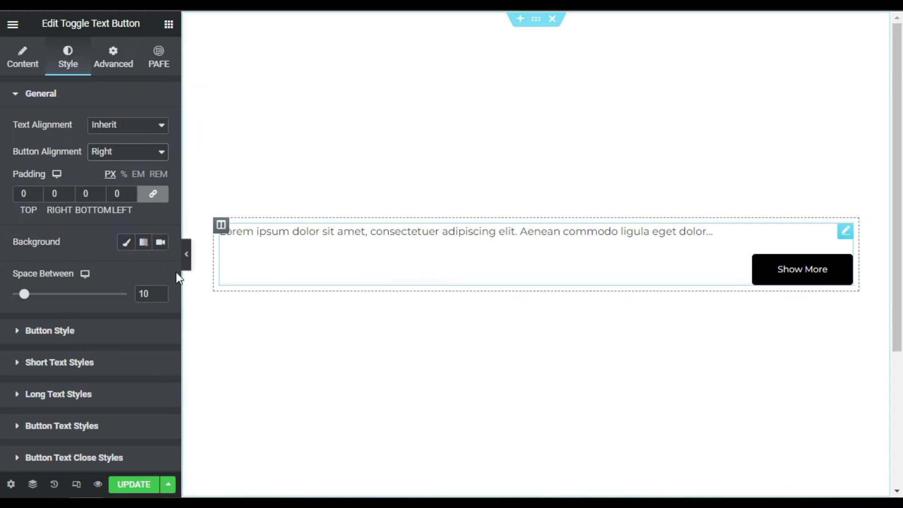
Step: Give the box a Classic cyan #32F1FF background
{"action": "left_click", "coordinate": [126, 242]}
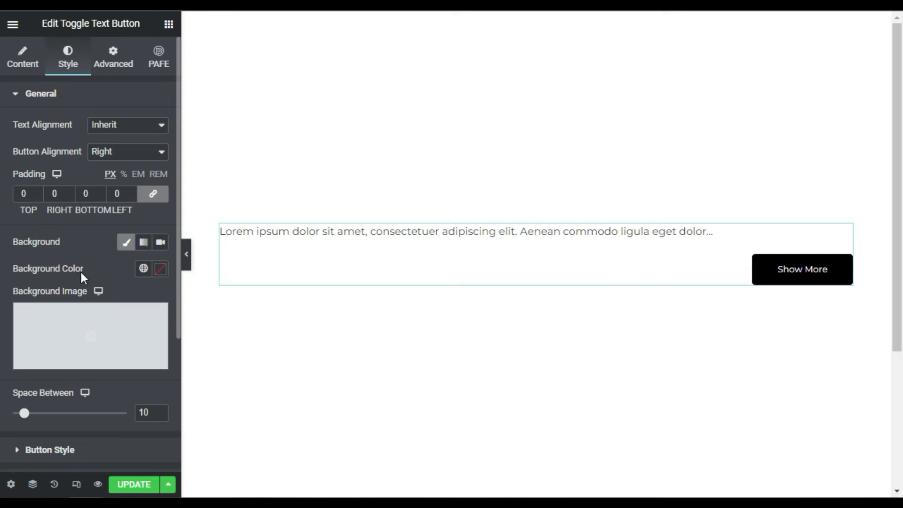
{"action": "left_click", "coordinate": [160, 269]}
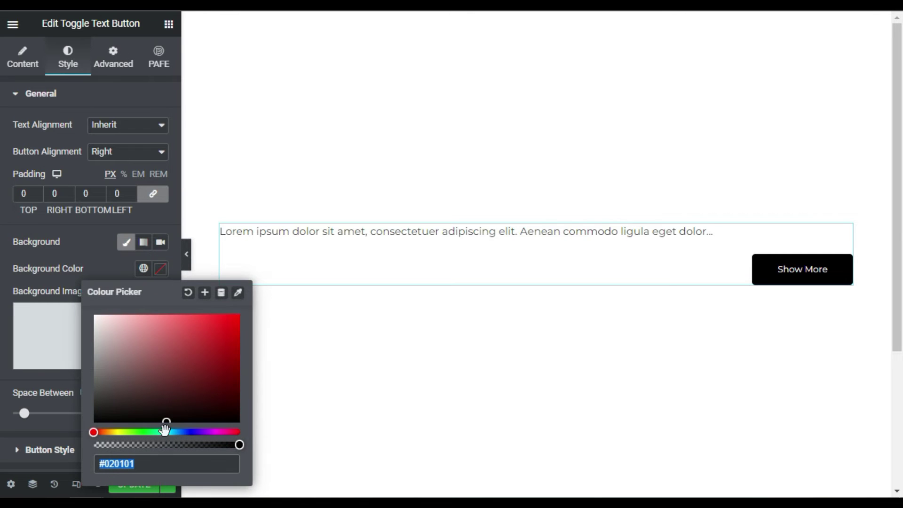
{"action": "left_click_drag", "start_coordinate": [164, 429], "coordinate": [176, 431]}
{"action": "left_click_drag", "start_coordinate": [191, 386], "coordinate": [197, 295]}
{"action": "left_click", "coordinate": [173, 432]}
{"action": "left_click_drag", "start_coordinate": [174, 432], "coordinate": [170, 432]}
{"action": "left_click", "coordinate": [80, 258]}
Step: Set the box padding to 25 px and Space Between to 0
{"action": "double_click", "coordinate": [19, 195]}
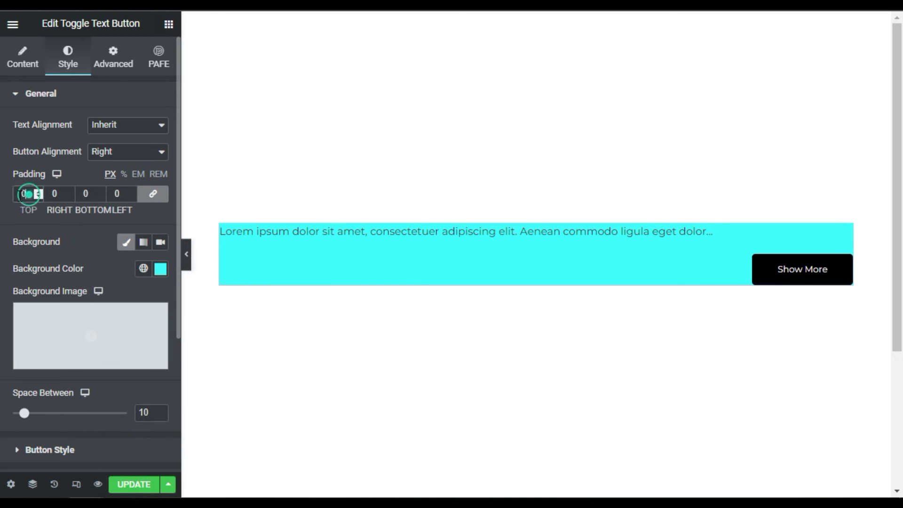
{"action": "type", "text": "25"}
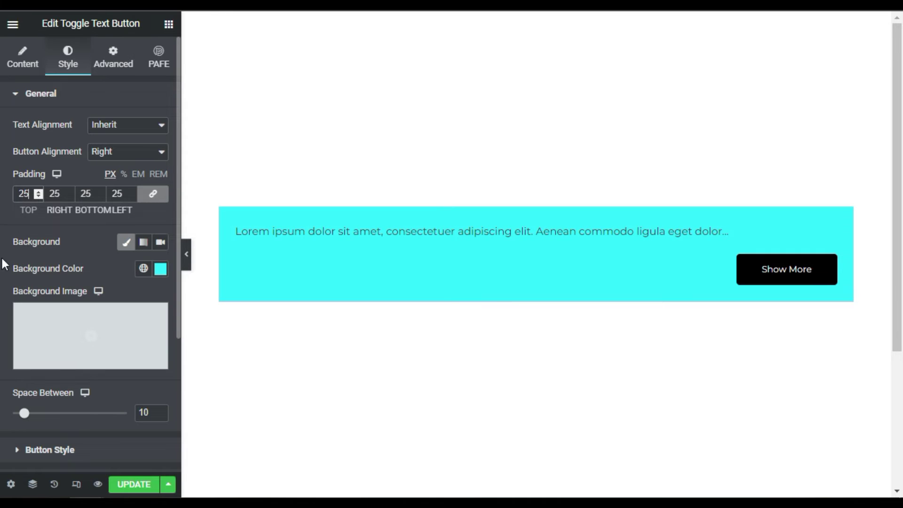
{"action": "scroll", "coordinate": [43, 273], "scroll_direction": "down", "scroll_amount": 2}
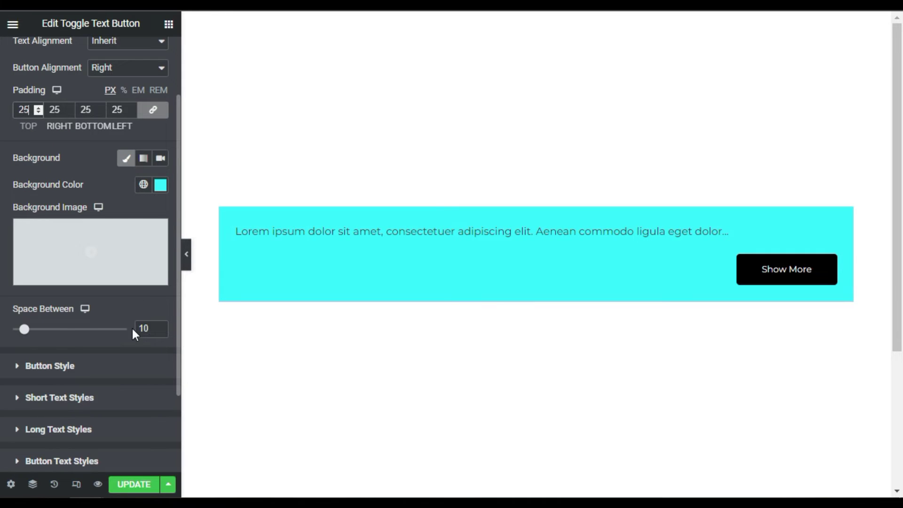
{"action": "left_click_drag", "start_coordinate": [24, 331], "coordinate": [6, 337]}
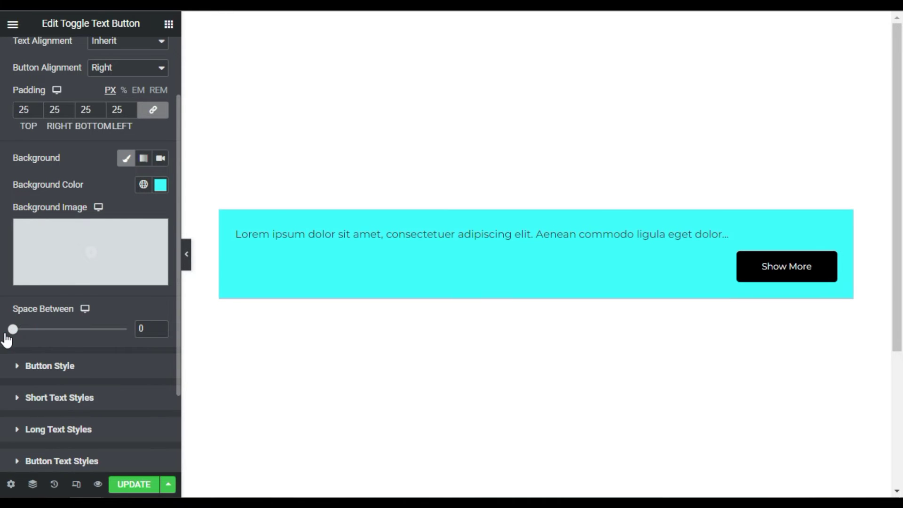
{"action": "left_click", "coordinate": [93, 341]}
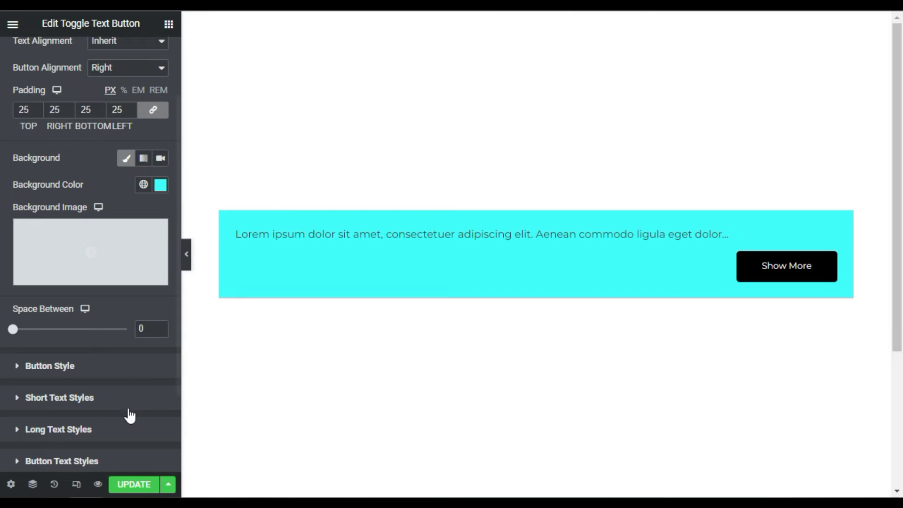
Step: Set the Button Background Color to purple #6E1AFE
{"action": "left_click", "coordinate": [106, 366]}
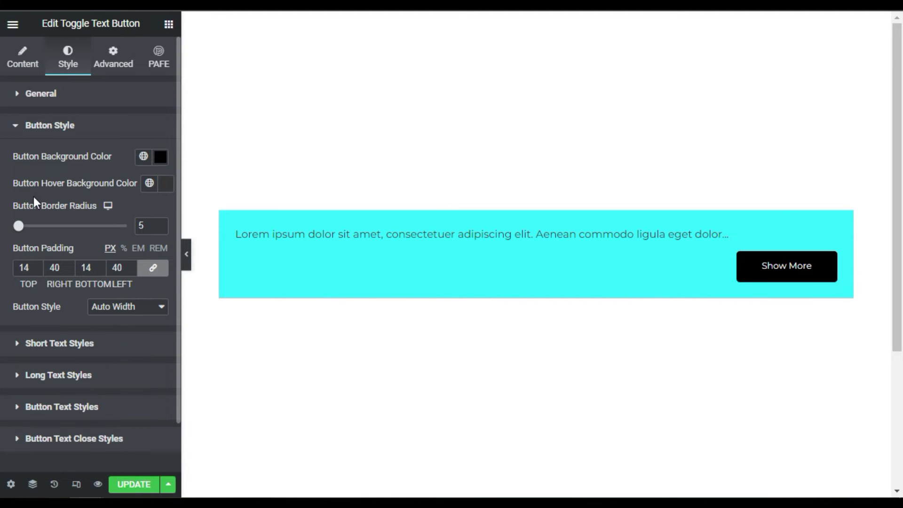
{"action": "left_click", "coordinate": [160, 160]}
{"action": "left_click", "coordinate": [190, 321]}
{"action": "mouse_move", "coordinate": [200, 282]}
{"action": "left_mouse_down"}
{"action": "mouse_move", "coordinate": [228, 232]}
{"action": "mouse_move", "coordinate": [228, 205]}
{"action": "left_mouse_up"}
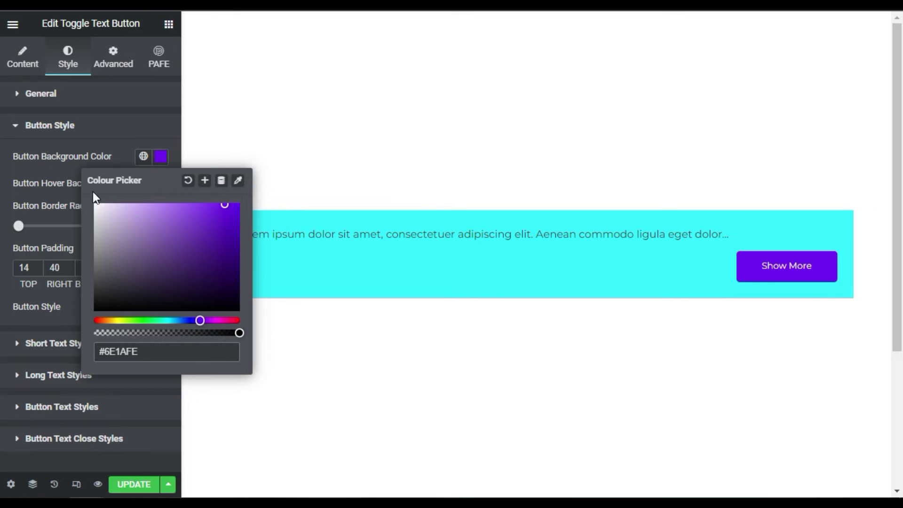
{"action": "left_click", "coordinate": [77, 162]}
Step: Set the Button Hover Background Color to magenta #EF01FF
{"action": "left_click", "coordinate": [166, 183]}
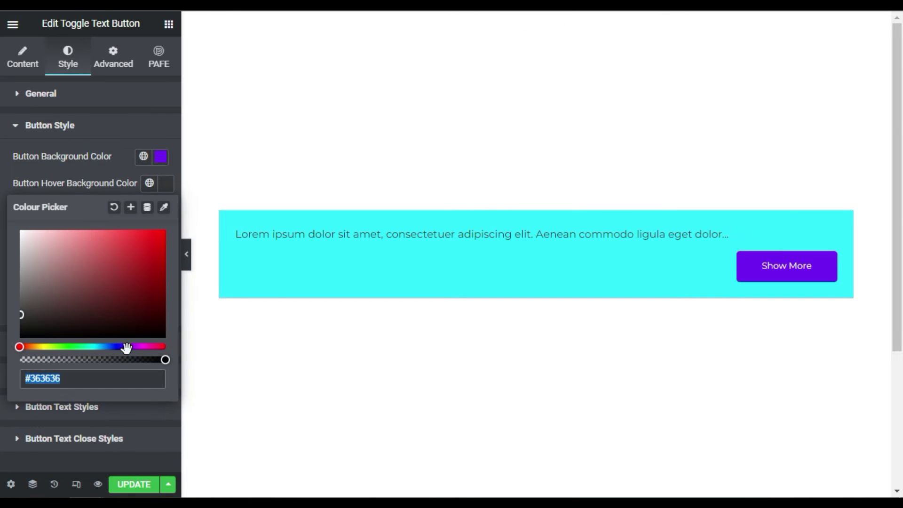
{"action": "left_click", "coordinate": [132, 347]}
{"action": "left_click_drag", "start_coordinate": [140, 318], "coordinate": [165, 216]}
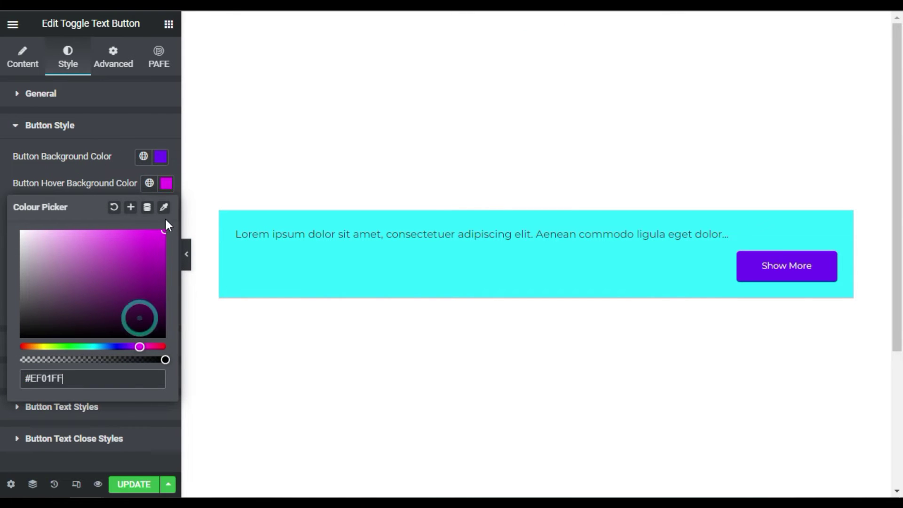
{"action": "left_click", "coordinate": [89, 182]}
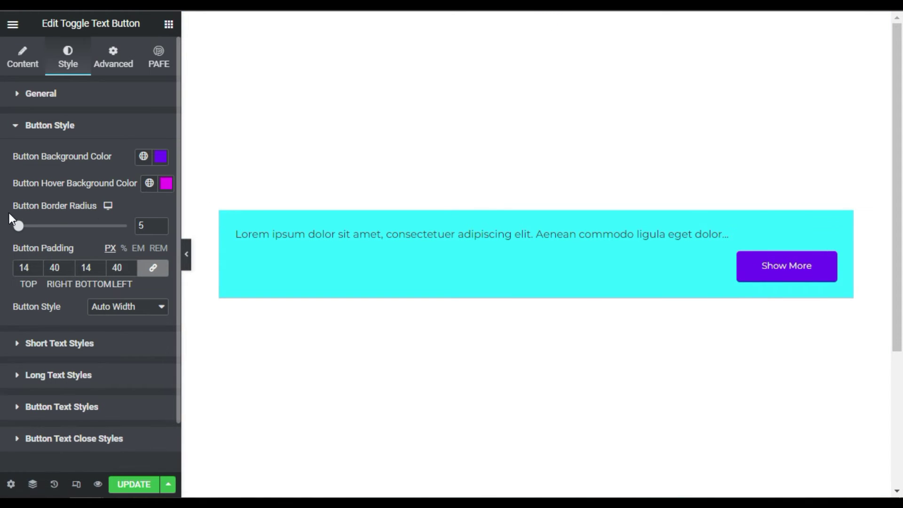
Step: Square the button corners and set unlinked padding 10 px top/bottom, 20 px left/right
{"action": "mouse_move", "coordinate": [18, 231]}
{"action": "left_mouse_down"}
{"action": "mouse_move", "coordinate": [36, 231]}
{"action": "mouse_move", "coordinate": [7, 241]}
{"action": "left_mouse_up"}
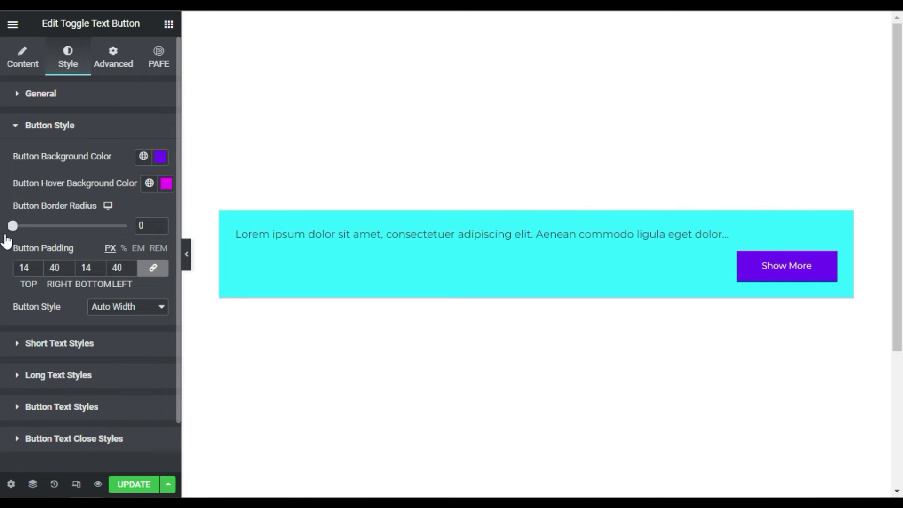
{"action": "left_click", "coordinate": [163, 268]}
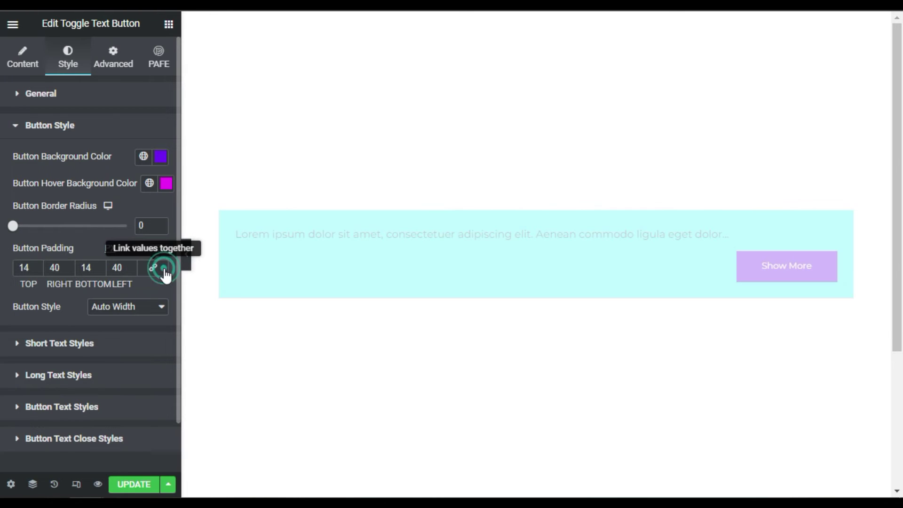
{"action": "left_click", "coordinate": [29, 268]}
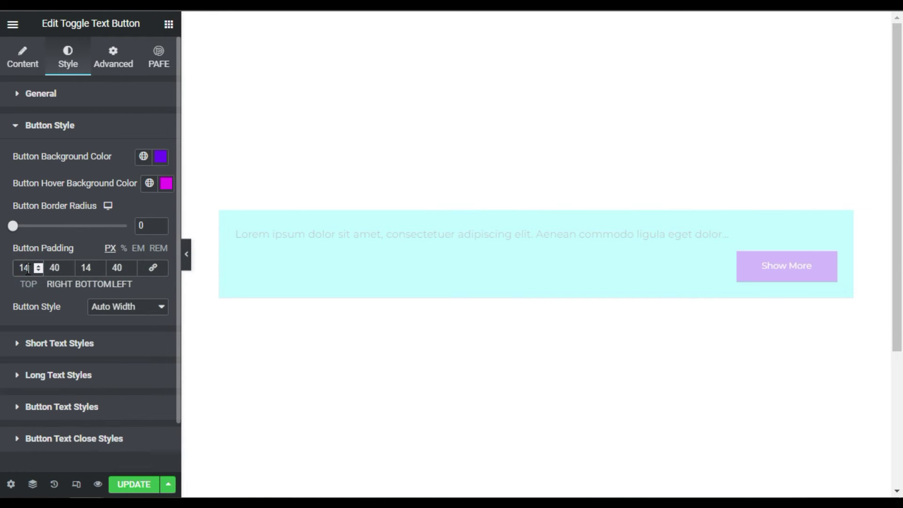
{"action": "left_click", "coordinate": [25, 268]}
{"action": "type", "text": "10"}
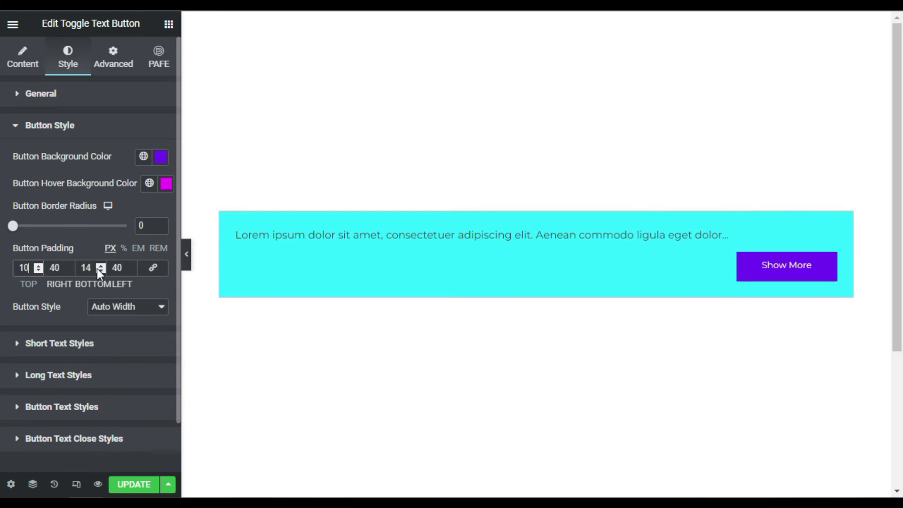
{"action": "double_click", "coordinate": [89, 268]}
{"action": "type", "text": "10"}
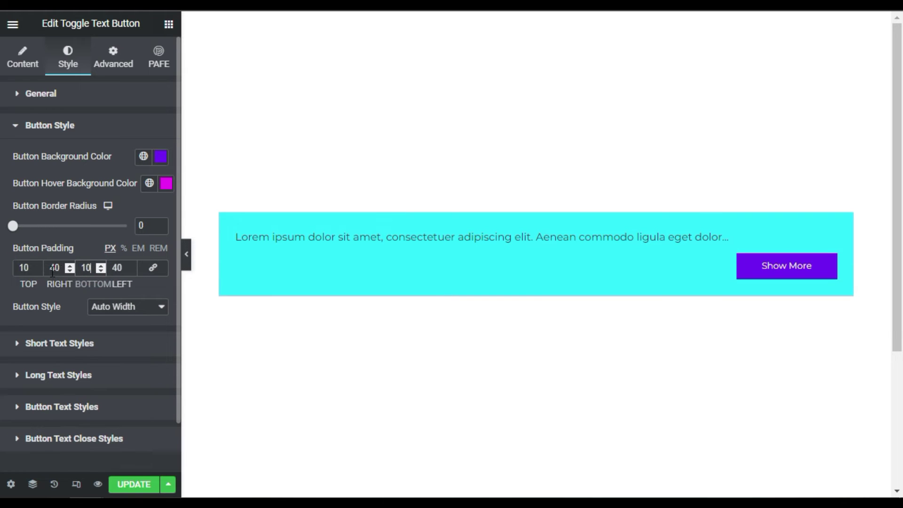
{"action": "double_click", "coordinate": [54, 268]}
{"action": "type", "text": "20"}
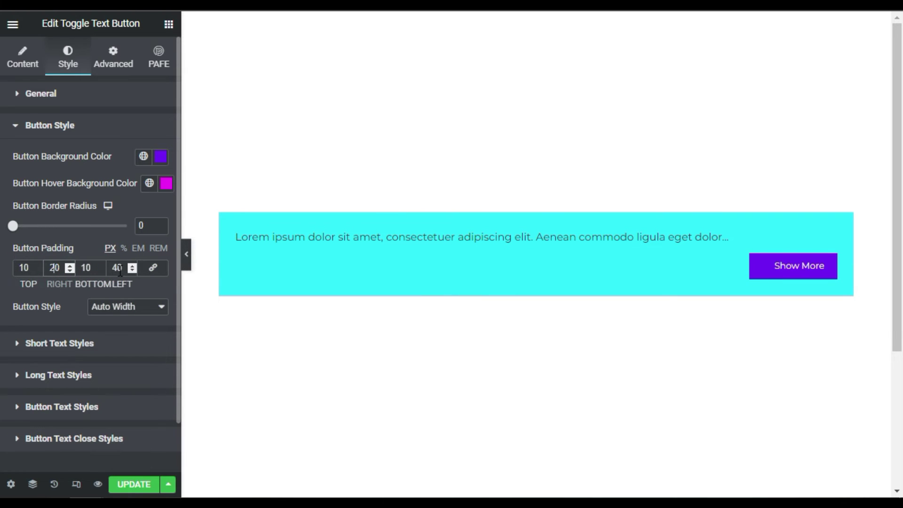
{"action": "double_click", "coordinate": [116, 268]}
{"action": "type", "text": "20"}
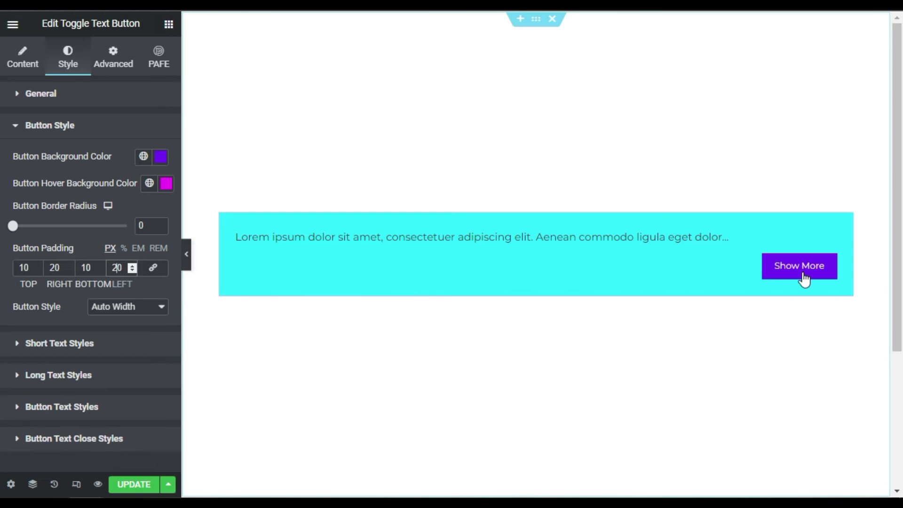
Step: Try Full Width for the button style, then revert to Auto Width
{"action": "left_click", "coordinate": [129, 307]}
{"action": "left_click", "coordinate": [129, 334]}
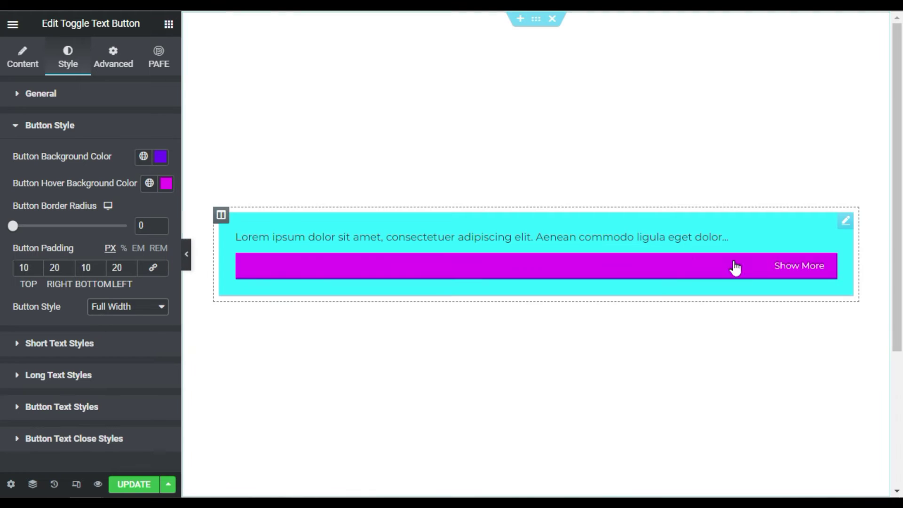
{"action": "left_click", "coordinate": [125, 310]}
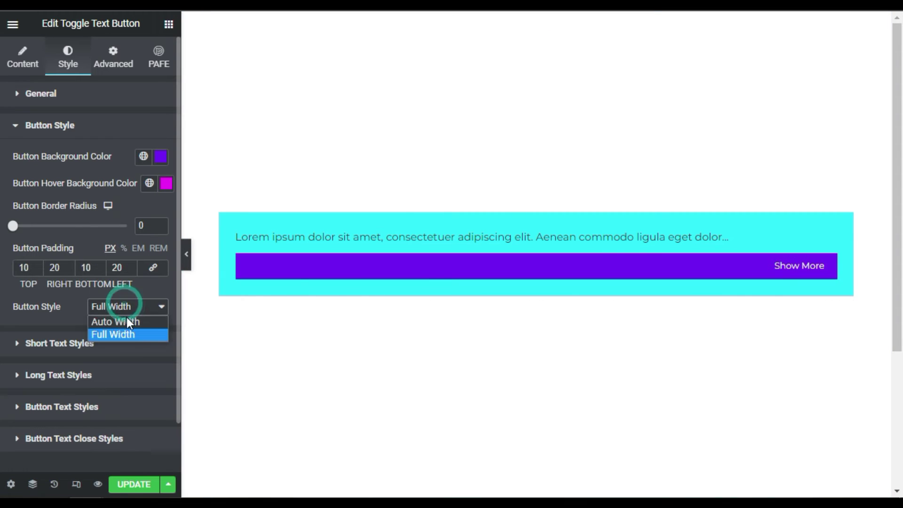
{"action": "left_click", "coordinate": [128, 318]}
{"action": "scroll", "coordinate": [70, 263], "scroll_direction": "down", "scroll_amount": 1}
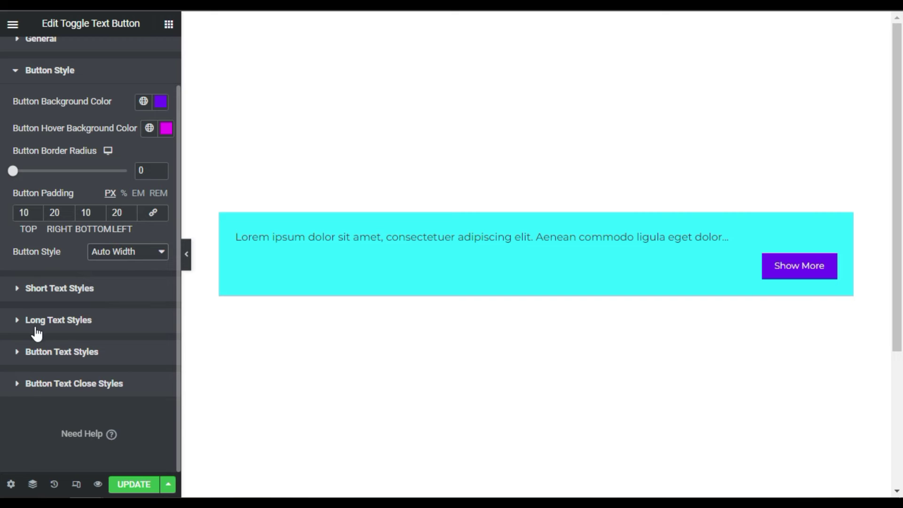
Step: Turn on Enable Styles in Short Text Styles after previewing the toggle
{"action": "left_click", "coordinate": [73, 289]}
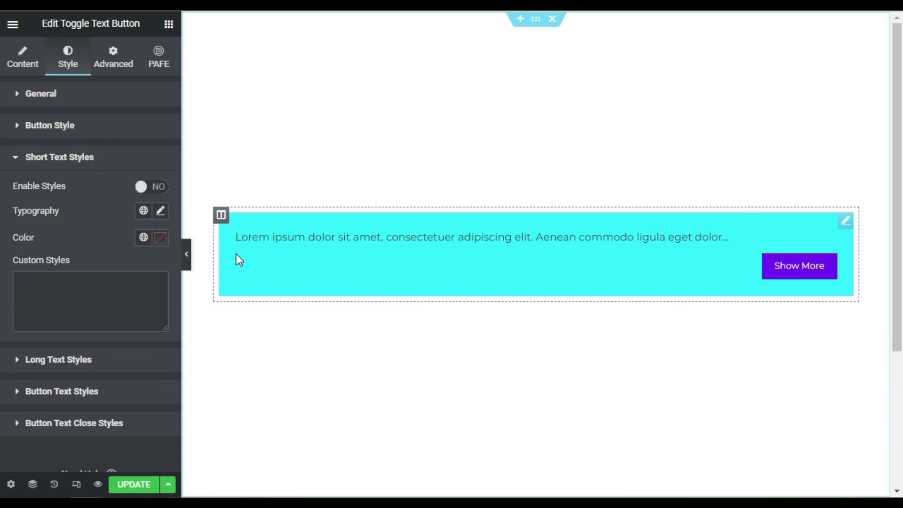
{"action": "left_click", "coordinate": [815, 264]}
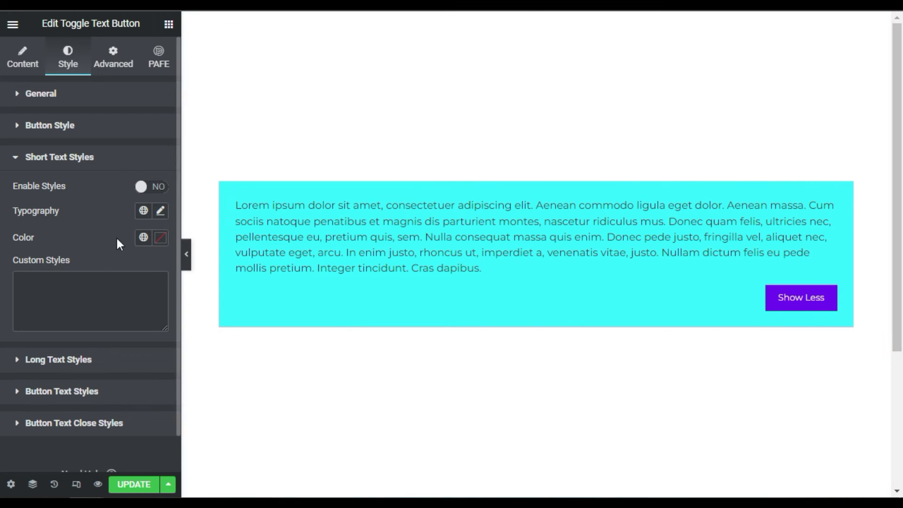
{"action": "left_click", "coordinate": [803, 304]}
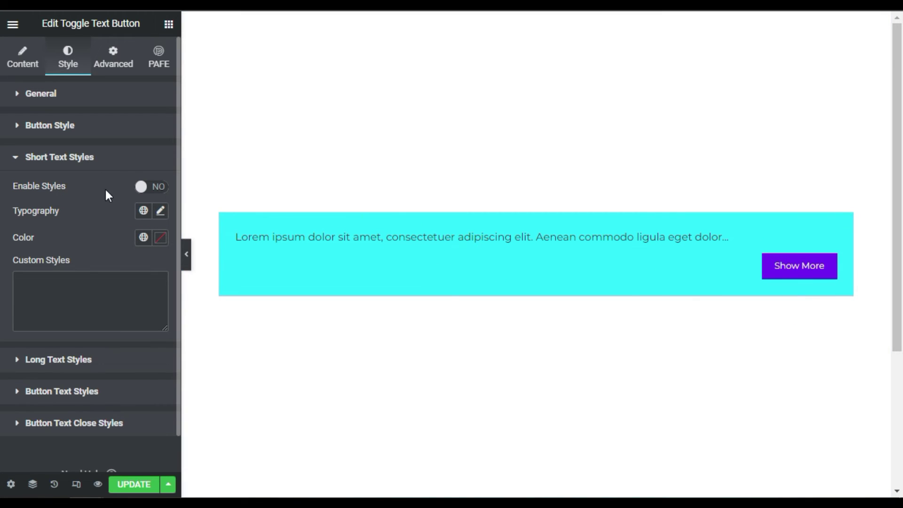
{"action": "left_click", "coordinate": [147, 193]}
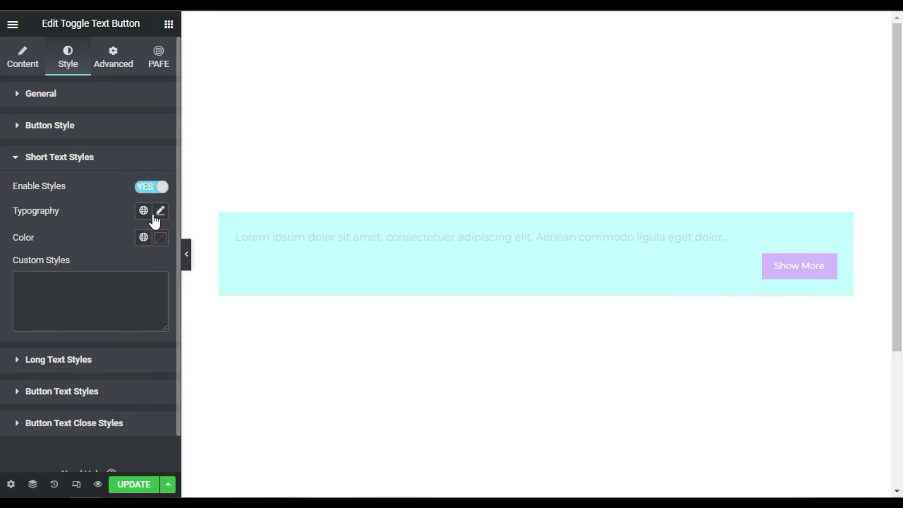
Step: Set the short text typography to the Alata font at size 15
{"action": "left_click", "coordinate": [160, 212]}
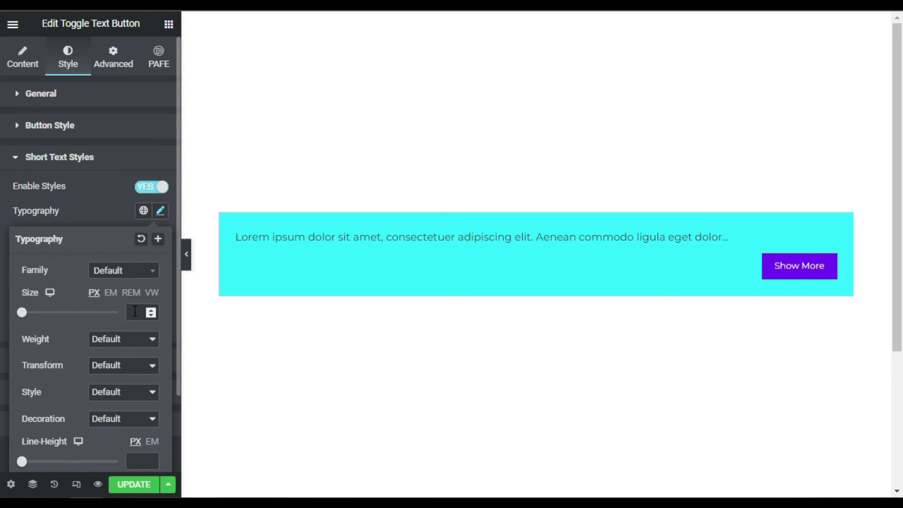
{"action": "left_click", "coordinate": [124, 270]}
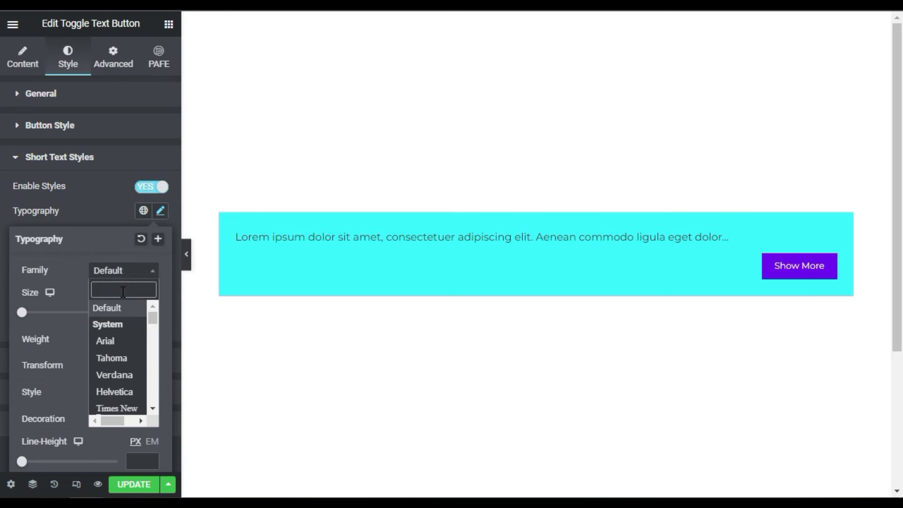
{"action": "type", "text": "alaa"}
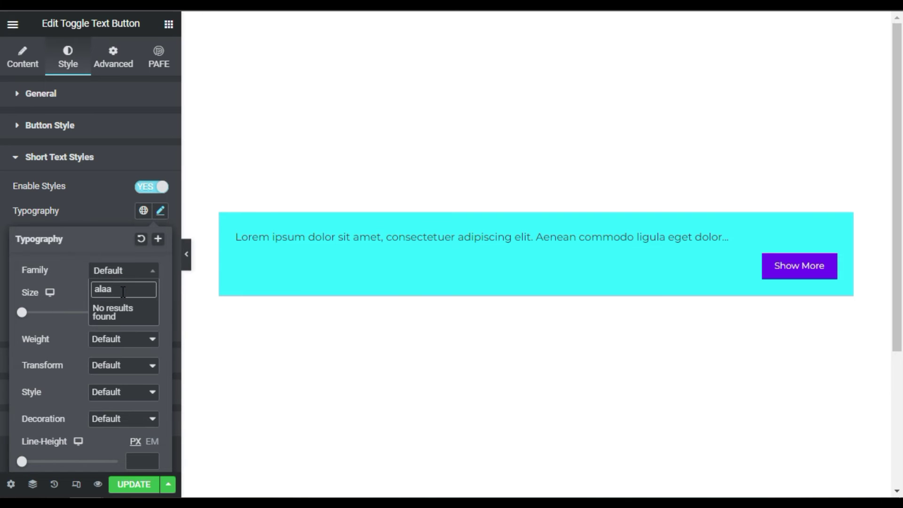
{"action": "key", "text": "BackSpace"}
{"action": "type", "text": "ta"}
{"action": "left_click", "coordinate": [131, 328]}
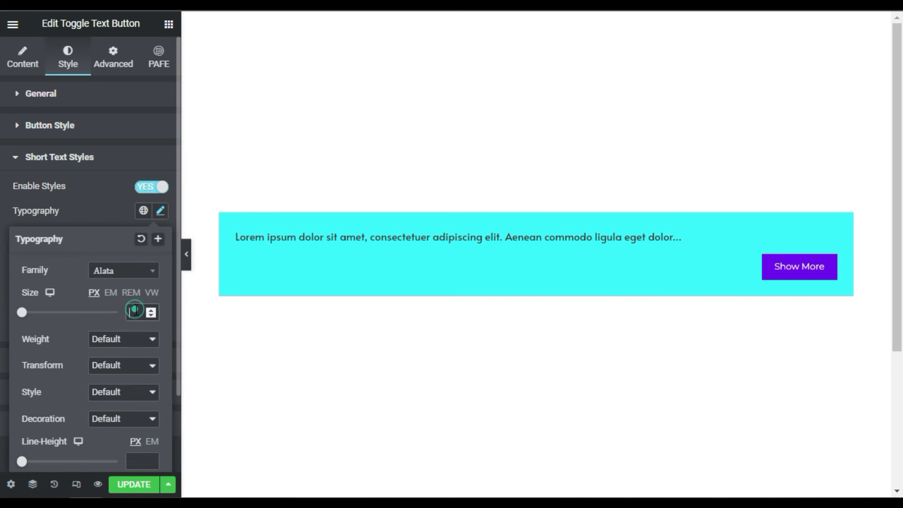
{"action": "type", "text": "15"}
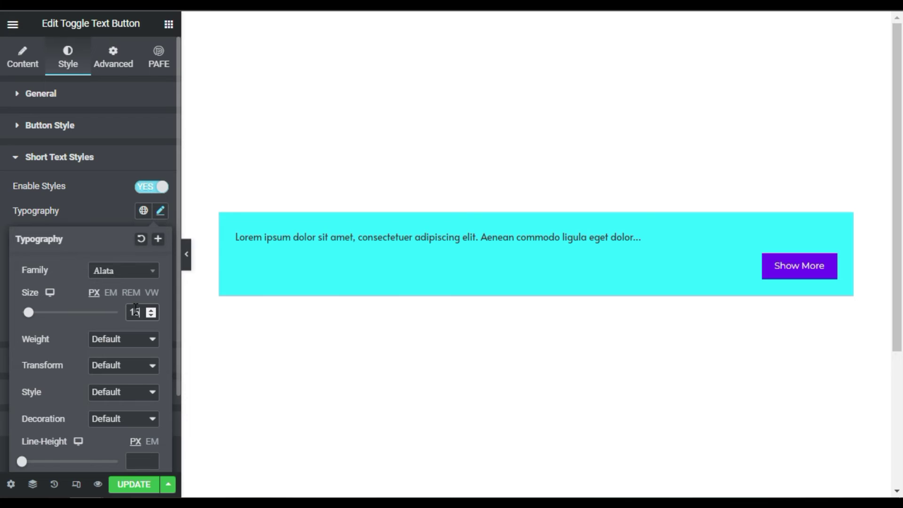
{"action": "left_click", "coordinate": [88, 208]}
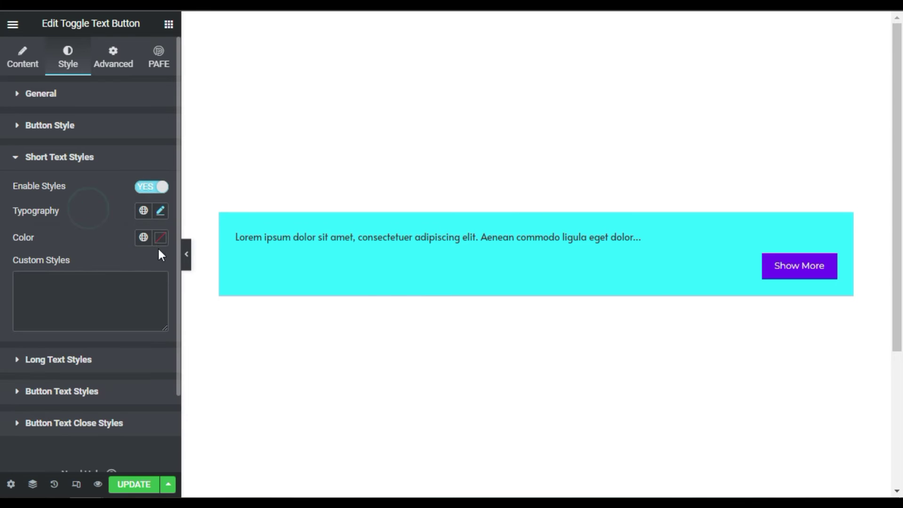
Step: Set the short text colour to black #000000
{"action": "left_click", "coordinate": [160, 238]}
{"action": "left_click", "coordinate": [112, 375]}
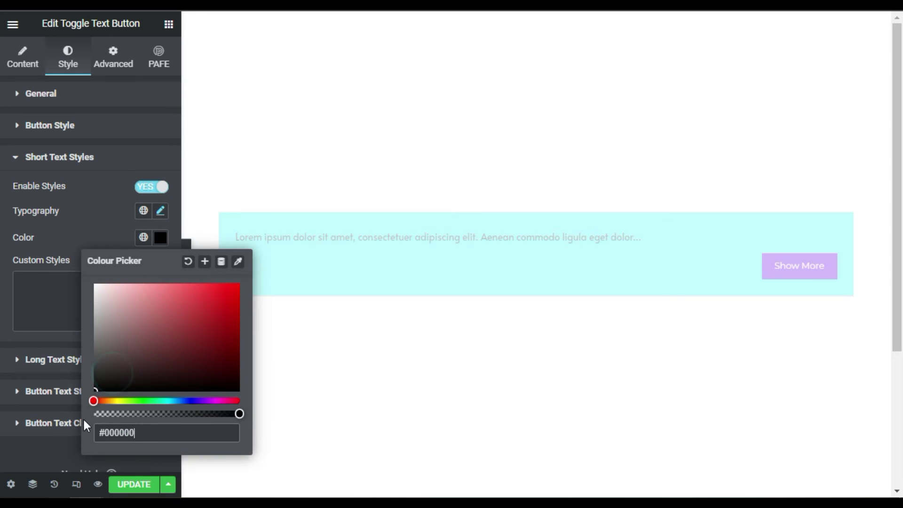
{"action": "left_click", "coordinate": [58, 244]}
{"action": "left_click", "coordinate": [29, 291]}
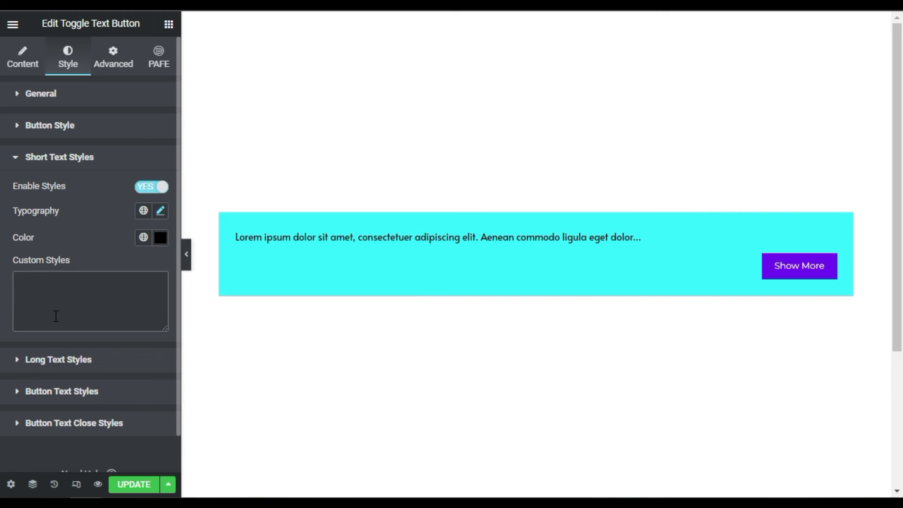
{"action": "left_click", "coordinate": [77, 158]}
Step: Turn on Enable Styles in Long Text Styles, with the box expanded
{"action": "left_click", "coordinate": [83, 194]}
{"action": "left_click", "coordinate": [785, 272]}
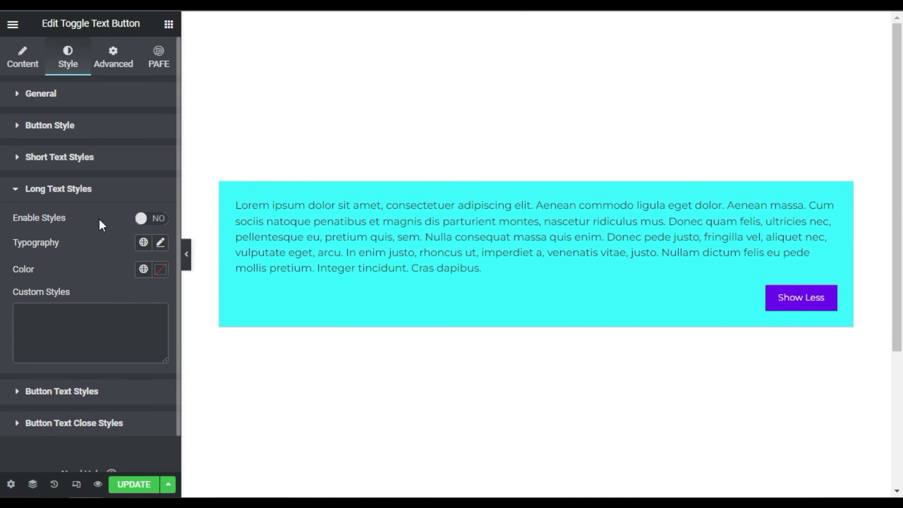
{"action": "left_click", "coordinate": [151, 219]}
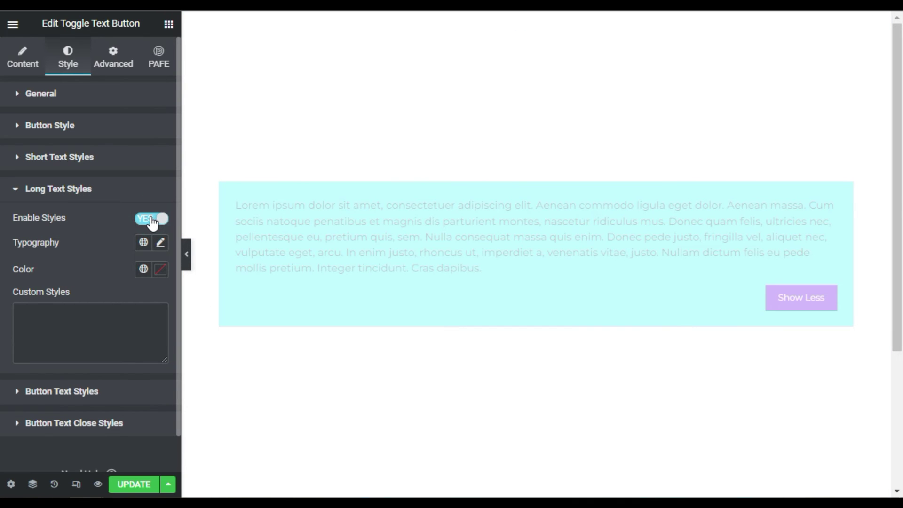
Step: Set the long text typography to size 15 in the Alata font
{"action": "left_click", "coordinate": [161, 243]}
{"action": "scroll", "coordinate": [103, 315], "scroll_direction": "down", "scroll_amount": 2}
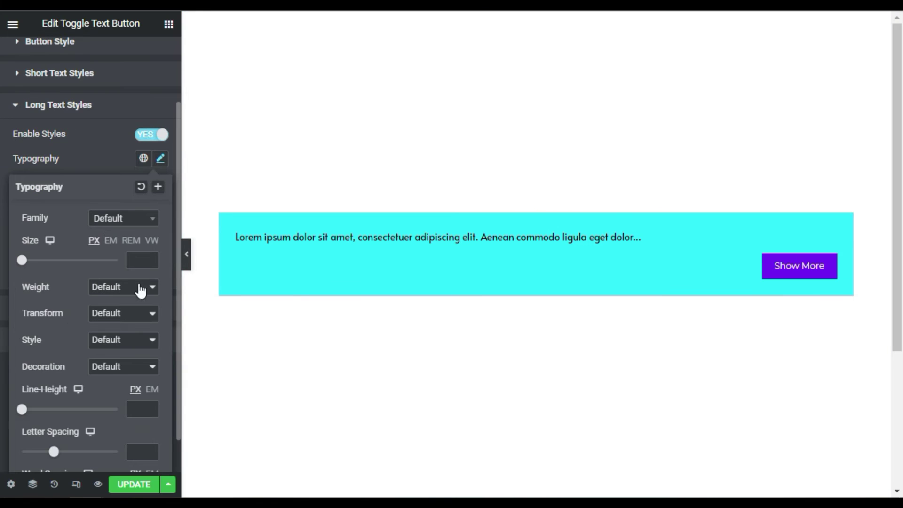
{"action": "left_click", "coordinate": [139, 259]}
{"action": "type", "text": "15"}
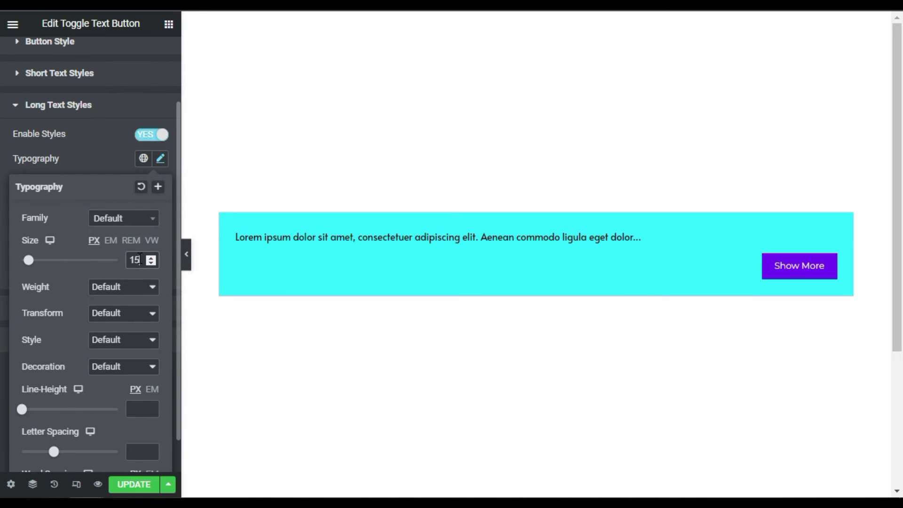
{"action": "left_click", "coordinate": [117, 217]}
{"action": "left_click", "coordinate": [110, 237]}
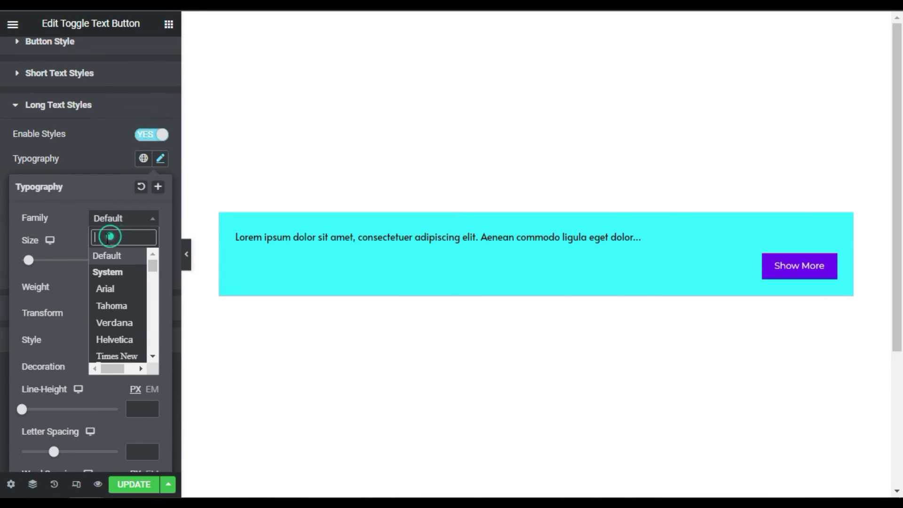
{"action": "type", "text": "alata"}
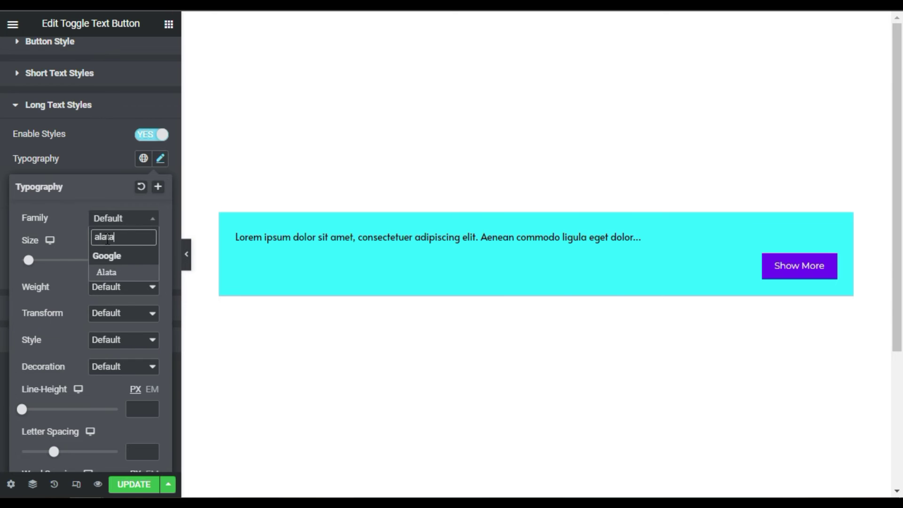
{"action": "left_click", "coordinate": [124, 275]}
{"action": "left_click", "coordinate": [84, 166]}
Step: Set the long text colour to black #000000
{"action": "left_click", "coordinate": [835, 278]}
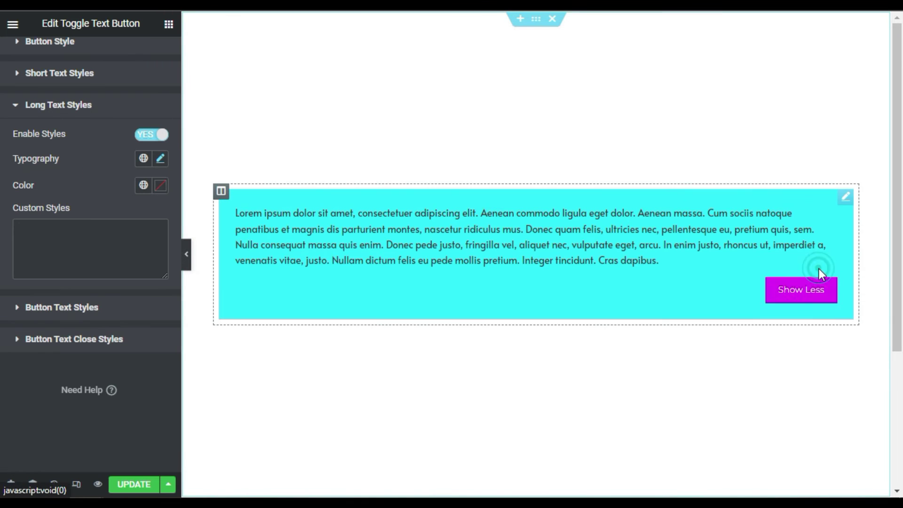
{"action": "left_click", "coordinate": [160, 185]}
{"action": "left_click_drag", "start_coordinate": [165, 337], "coordinate": [78, 402]}
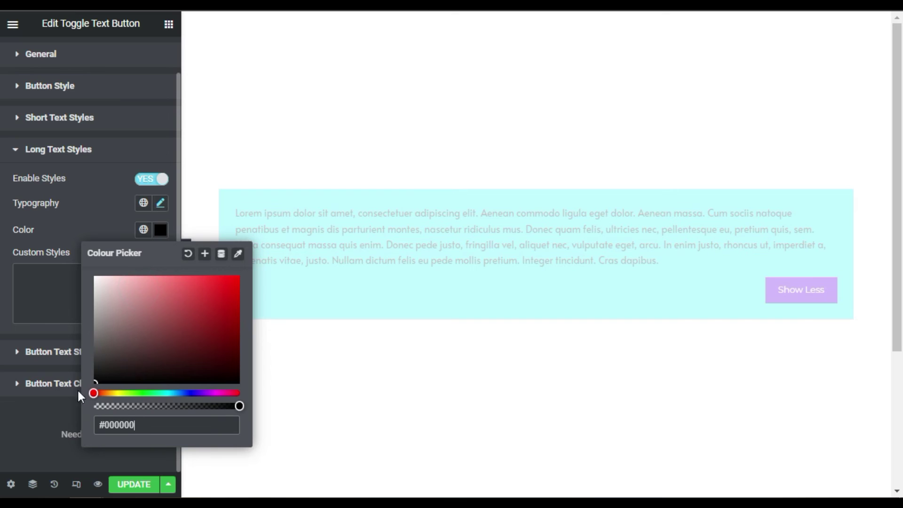
{"action": "left_click", "coordinate": [83, 229]}
{"action": "left_click", "coordinate": [800, 276]}
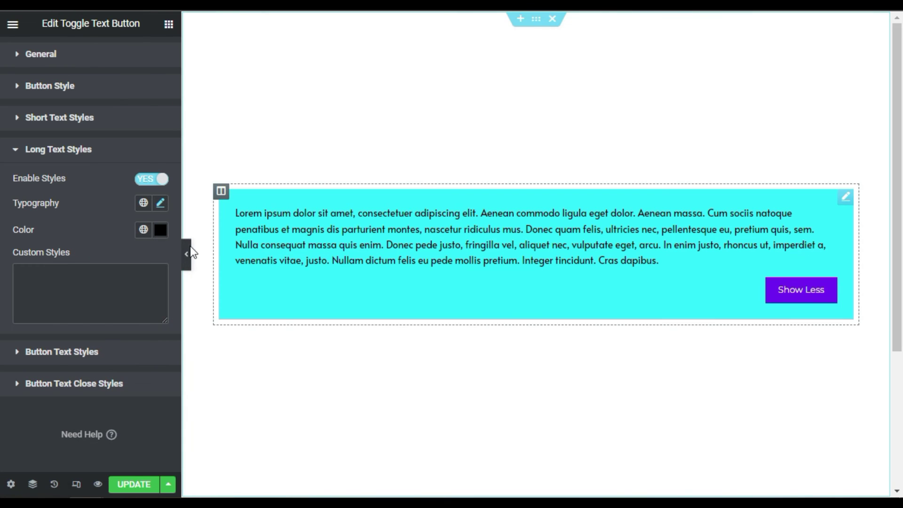
{"action": "left_click", "coordinate": [61, 353]}
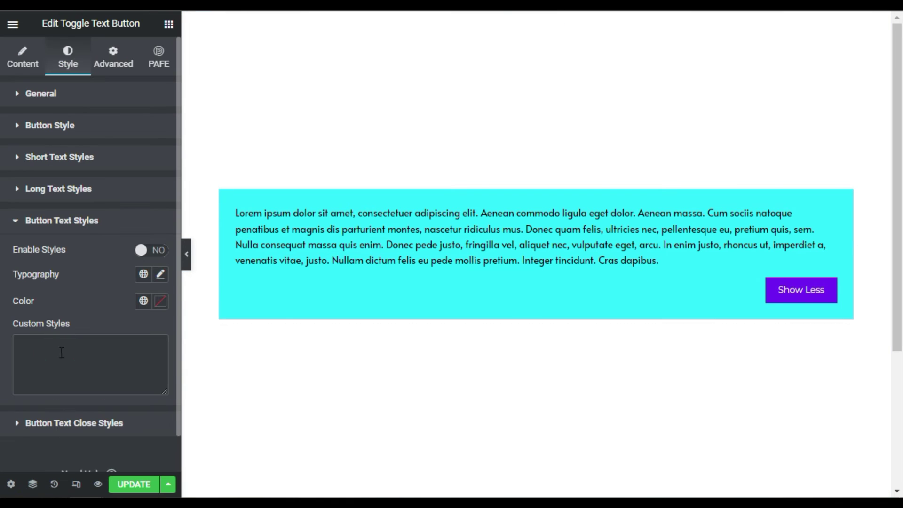
Step: Enable Button Text Styles and set the Show More text weight to 700
{"action": "left_click", "coordinate": [155, 254]}
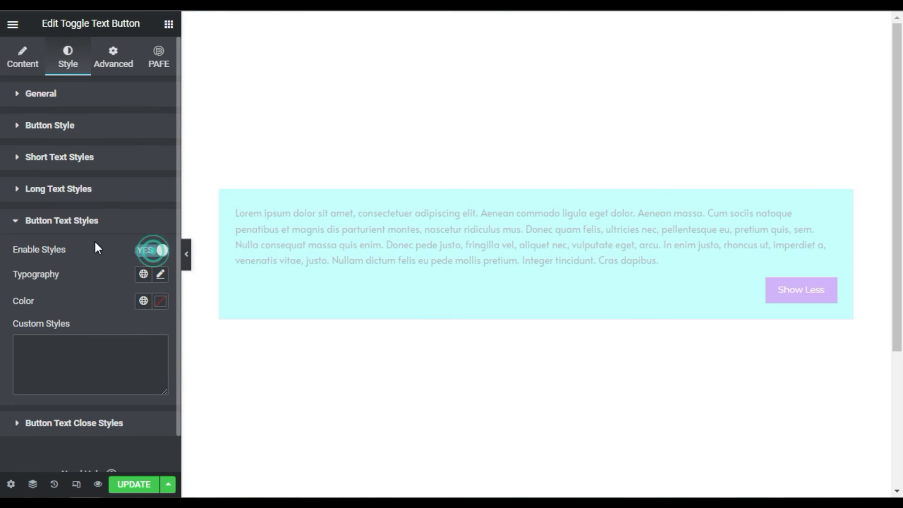
{"action": "left_click", "coordinate": [161, 279]}
{"action": "scroll", "coordinate": [115, 298], "scroll_direction": "down", "scroll_amount": 3}
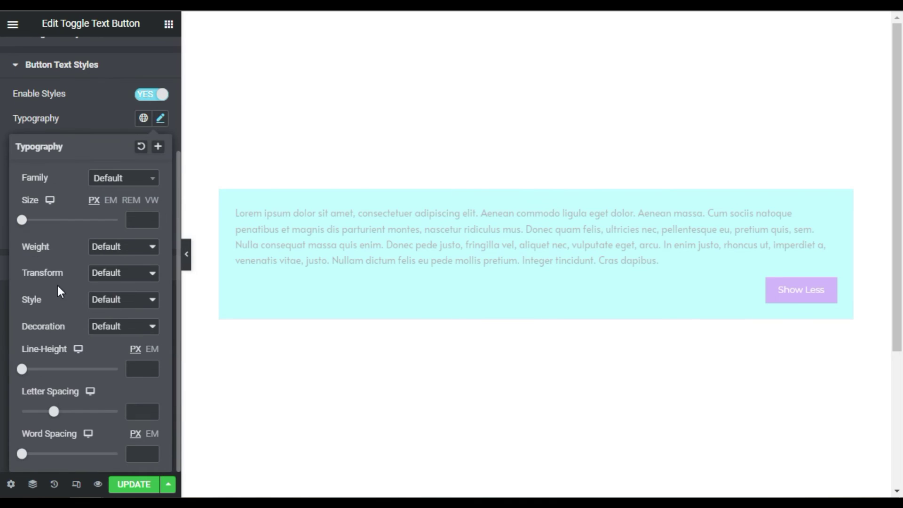
{"action": "left_click", "coordinate": [115, 254]}
{"action": "left_click", "coordinate": [117, 334]}
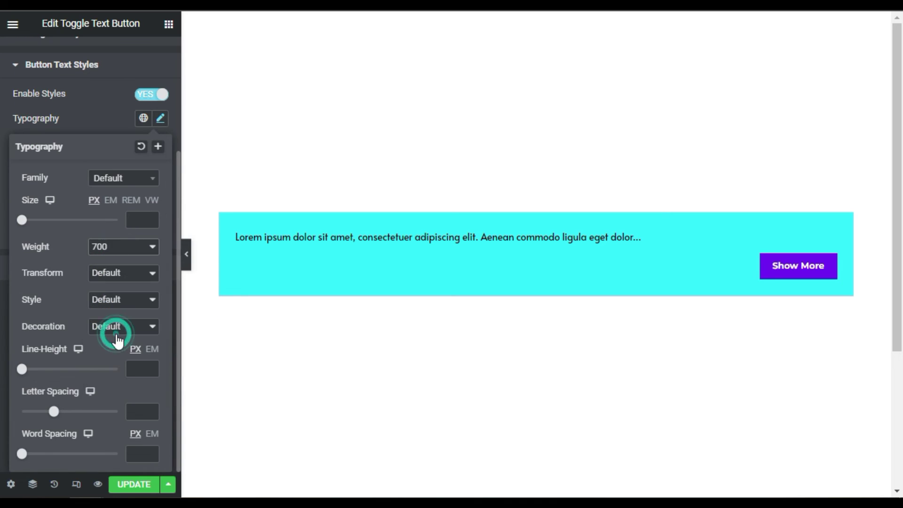
{"action": "left_click", "coordinate": [96, 121]}
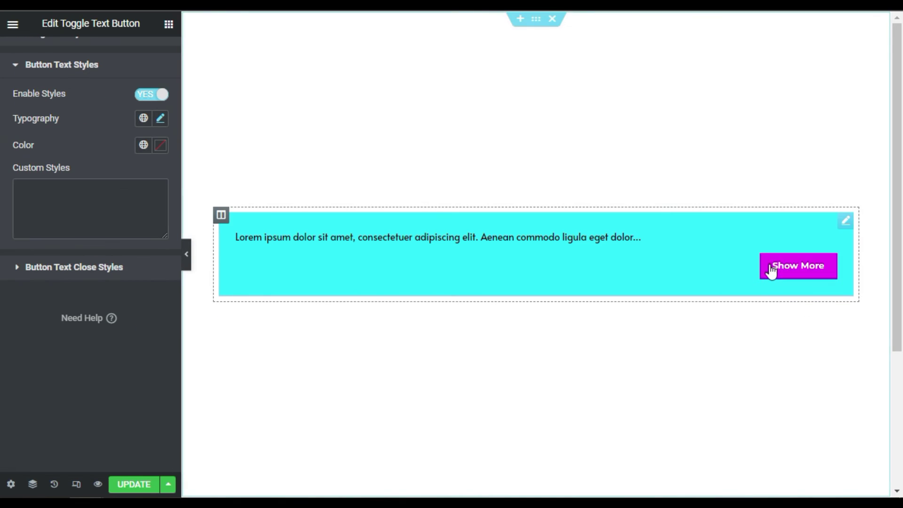
Step: Set the Show Less button text typography weight to 700 as well
{"action": "left_click", "coordinate": [88, 272]}
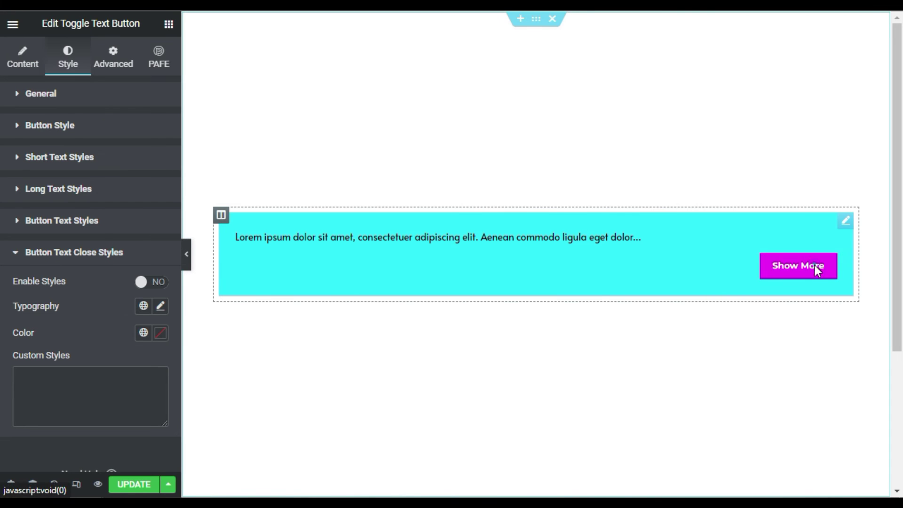
{"action": "left_click", "coordinate": [810, 268]}
{"action": "scroll", "coordinate": [114, 276], "scroll_direction": "down", "scroll_amount": 1}
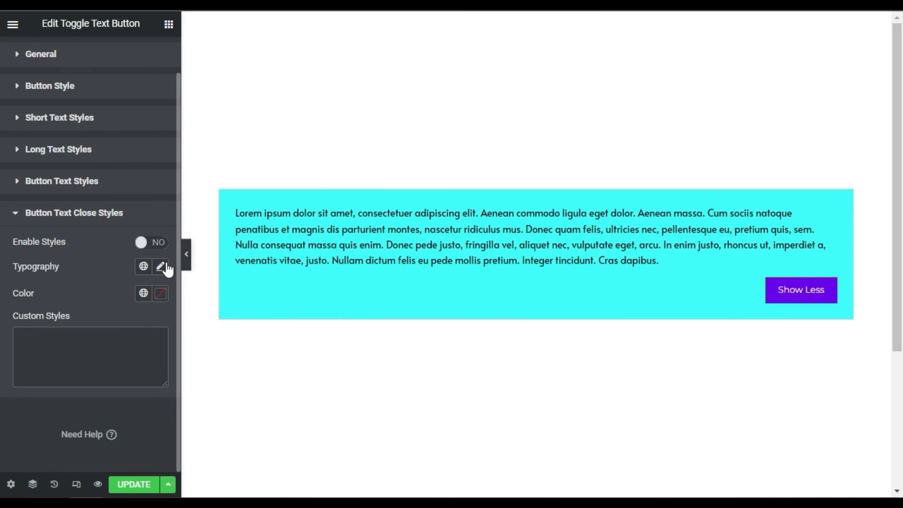
{"action": "left_click", "coordinate": [160, 266]}
{"action": "scroll", "coordinate": [118, 384], "scroll_direction": "down", "scroll_amount": 3}
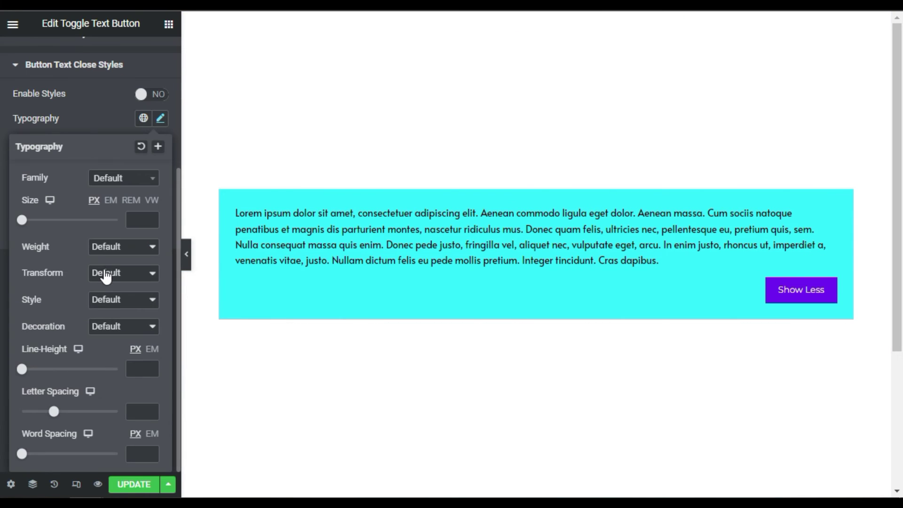
{"action": "left_click", "coordinate": [124, 247]}
{"action": "left_click", "coordinate": [128, 338]}
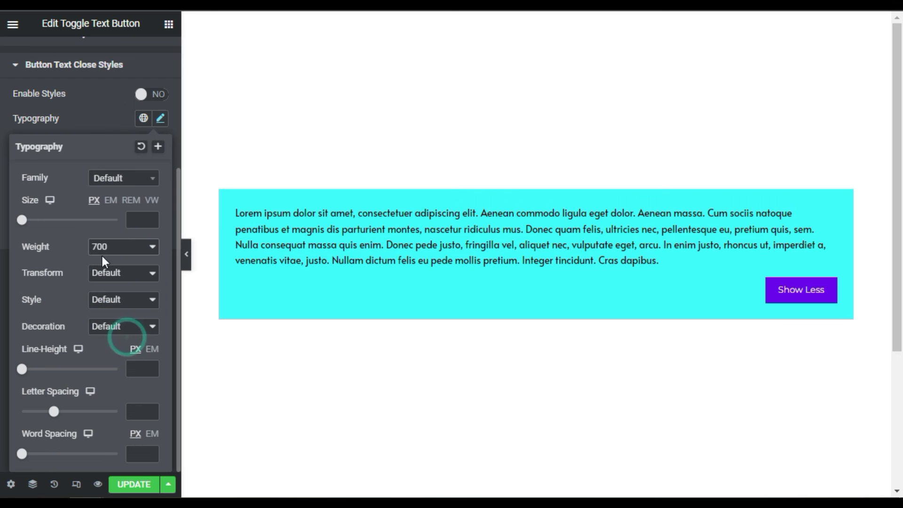
{"action": "left_click", "coordinate": [101, 119]}
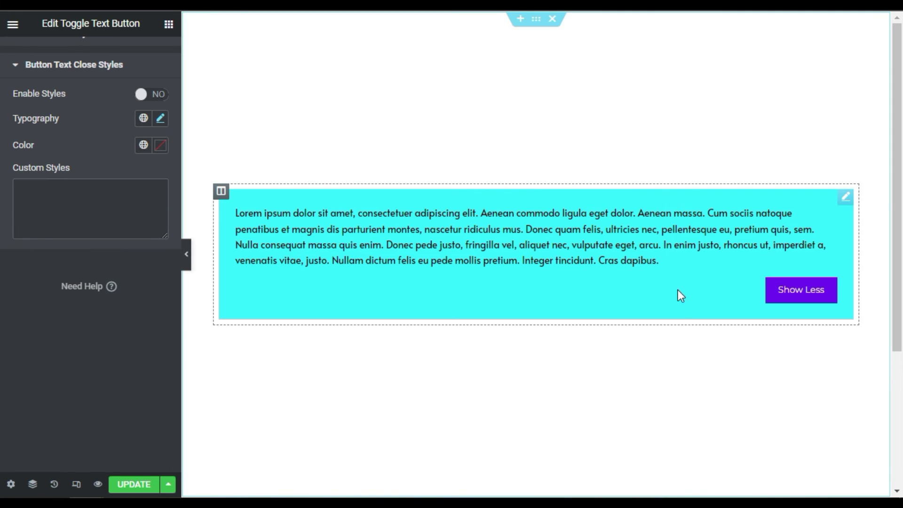
{"action": "scroll", "coordinate": [56, 264], "scroll_direction": "up", "scroll_amount": 4}
{"action": "left_click", "coordinate": [115, 68]}
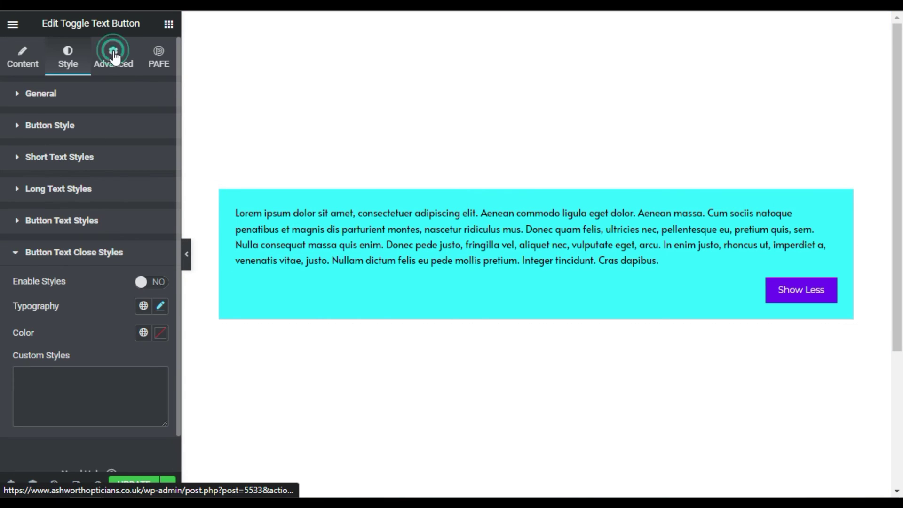
Step: Set the Border box shadow to horizontal 15, vertical 15, blur 15 and spread 3
{"action": "scroll", "coordinate": [125, 232], "scroll_direction": "down", "scroll_amount": 4}
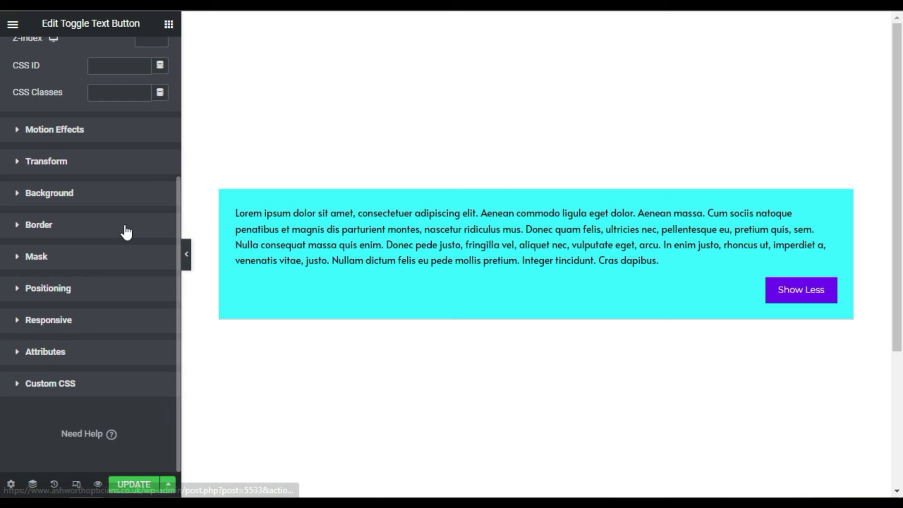
{"action": "left_click", "coordinate": [32, 225]}
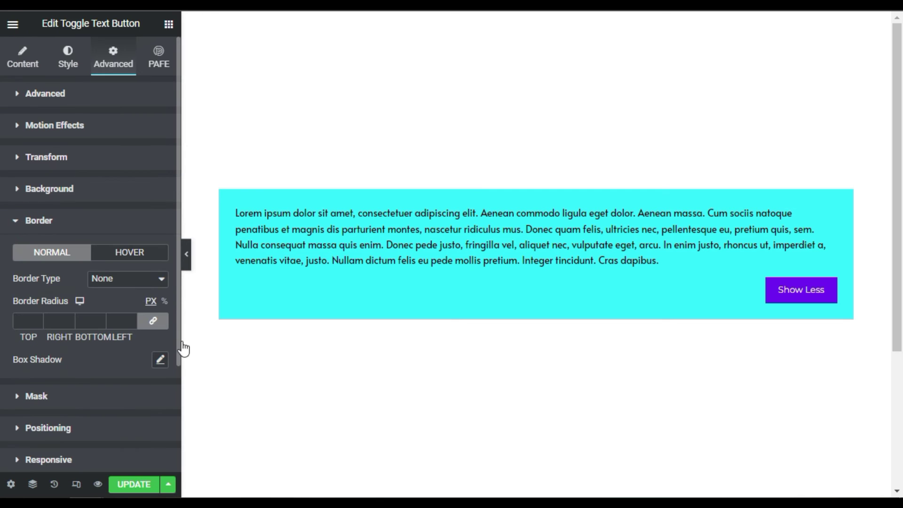
{"action": "left_click", "coordinate": [160, 360]}
{"action": "type", "text": "15"}
{"action": "double_click", "coordinate": [130, 320]}
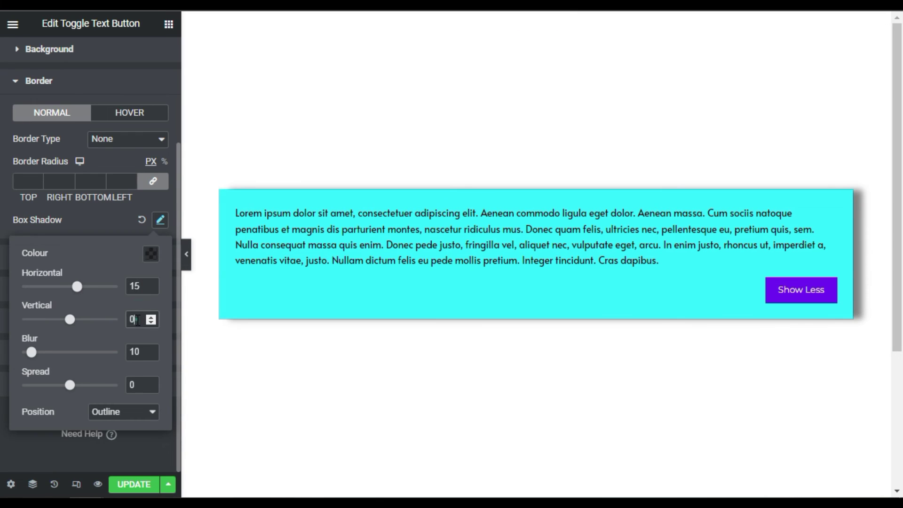
{"action": "type", "text": "15"}
{"action": "double_click", "coordinate": [136, 353]}
{"action": "type", "text": "11"}
{"action": "left_click", "coordinate": [136, 352]}
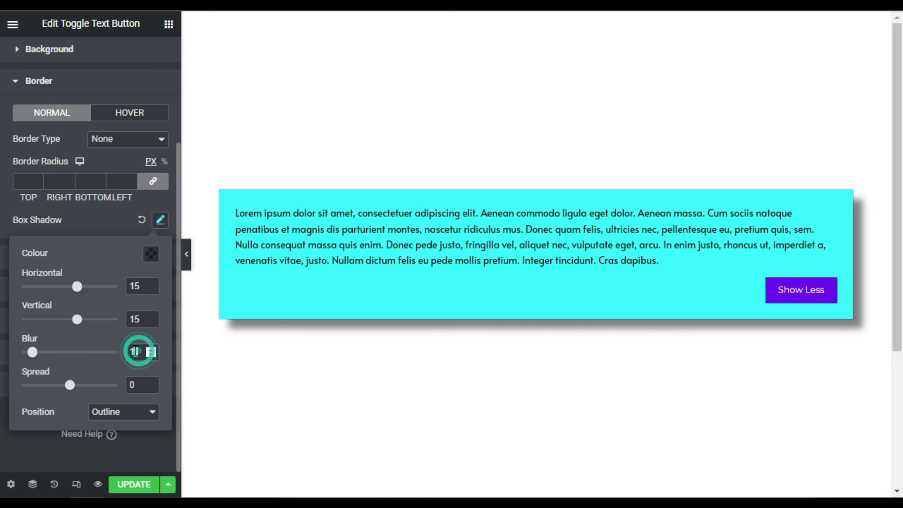
{"action": "type", "text": "5"}
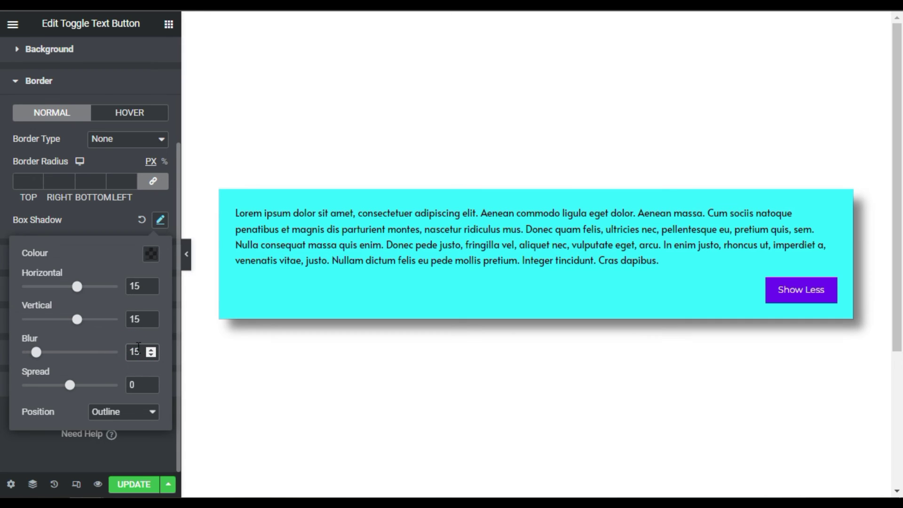
{"action": "double_click", "coordinate": [134, 386]}
{"action": "type", "text": "3"}
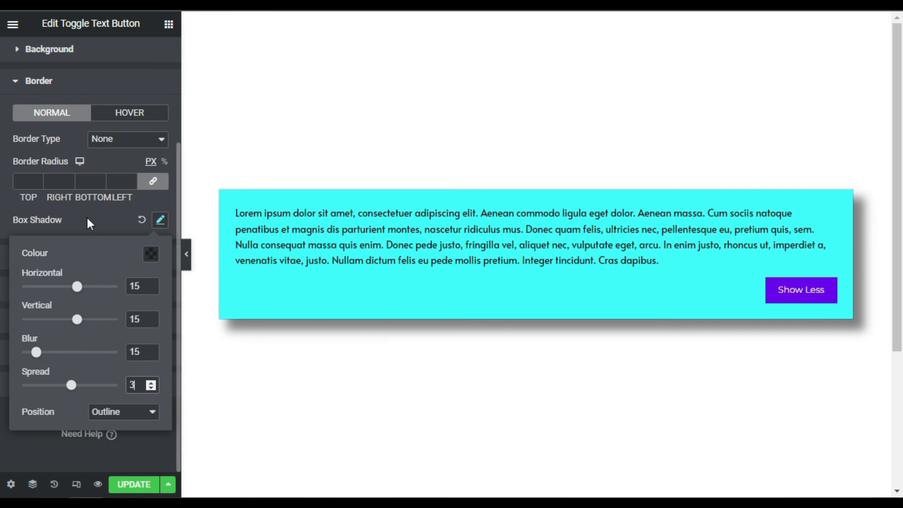
{"action": "left_click", "coordinate": [94, 453]}
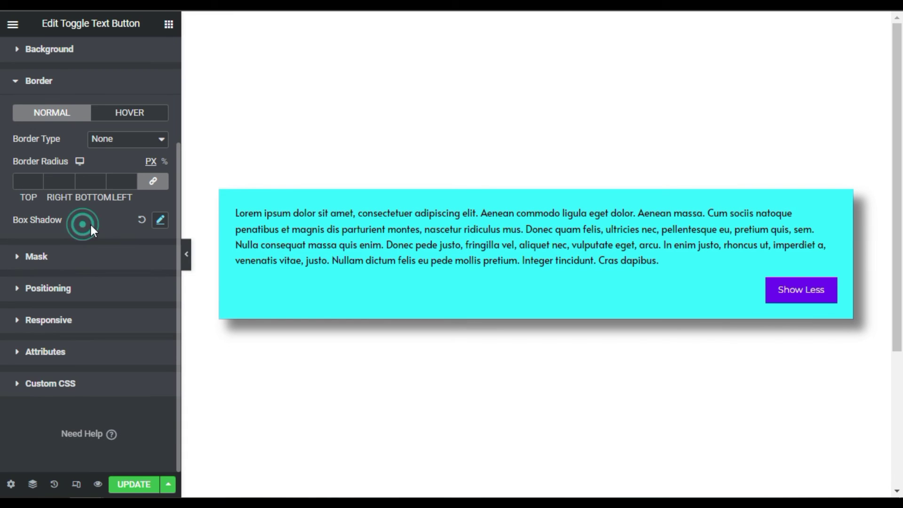
Step: Update the page, preview it, and expand the snippet with Show More to check the toggle
{"action": "left_click", "coordinate": [132, 484]}
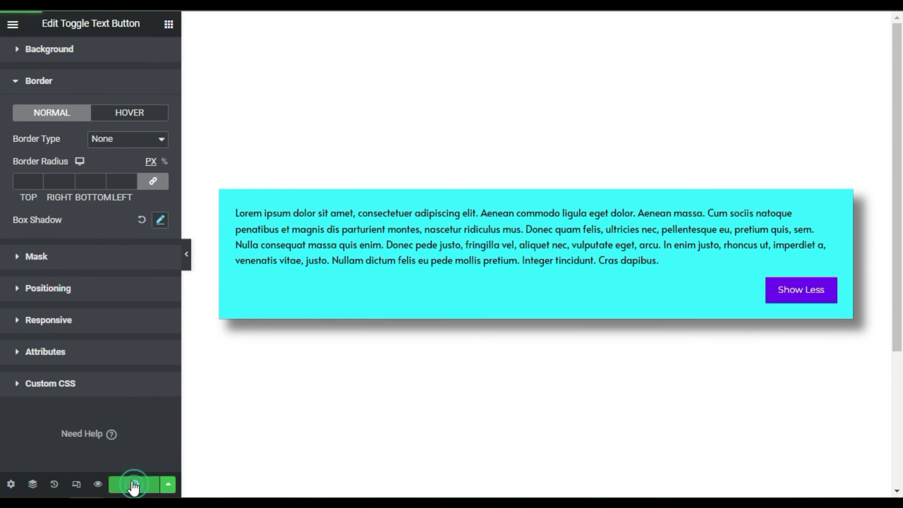
{"action": "left_click", "coordinate": [99, 486]}
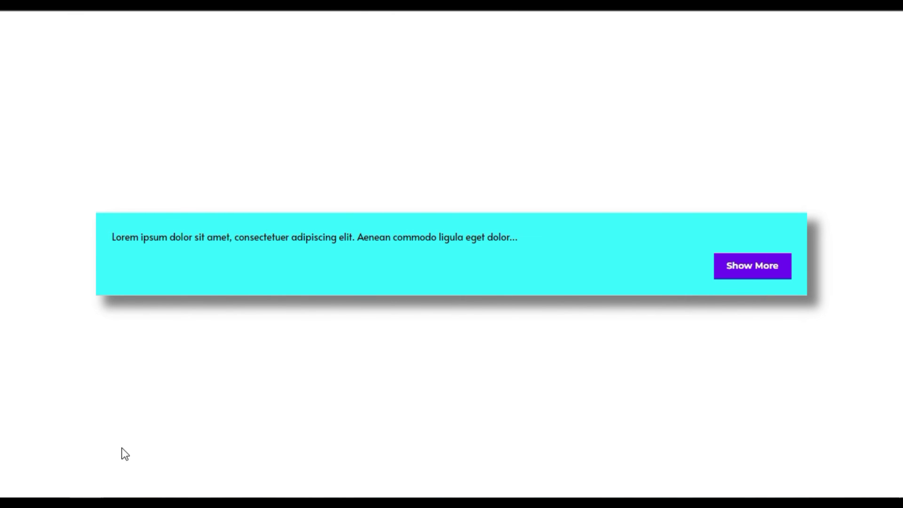
{"action": "left_click_drag", "start_coordinate": [114, 236], "coordinate": [336, 238]}
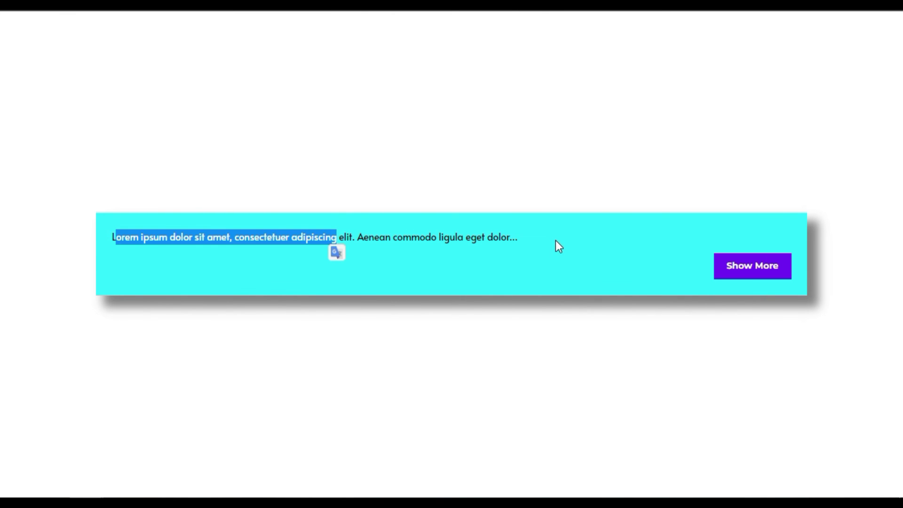
{"action": "left_click", "coordinate": [556, 239]}
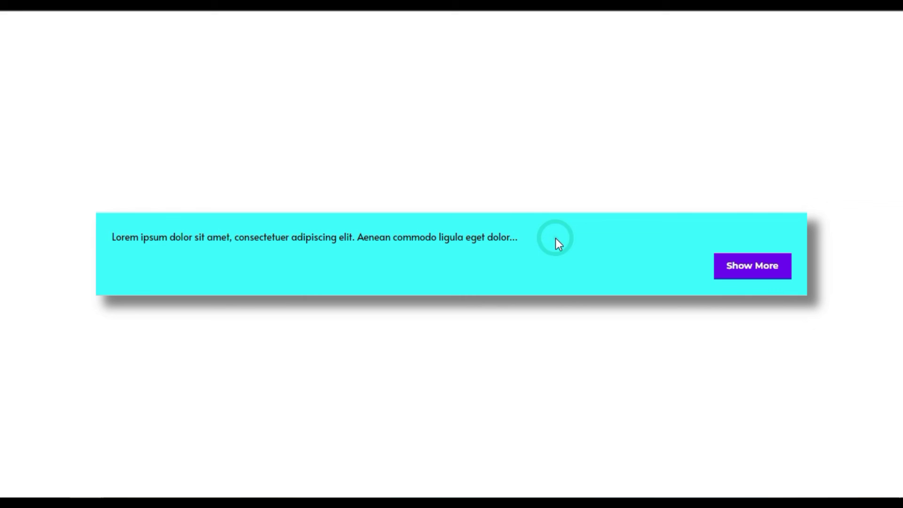
{"action": "left_click", "coordinate": [778, 268]}
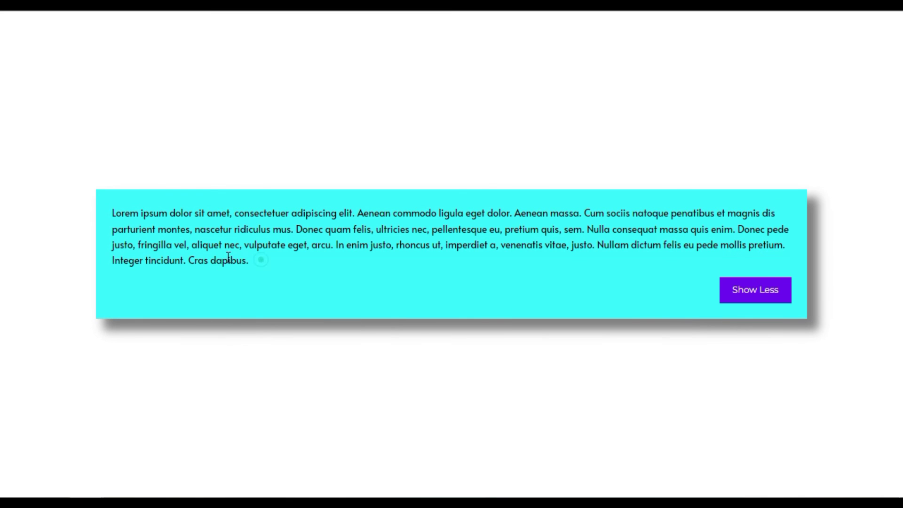
{"action": "left_click_drag", "start_coordinate": [228, 257], "coordinate": [116, 208]}
{"action": "left_click", "coordinate": [314, 363]}
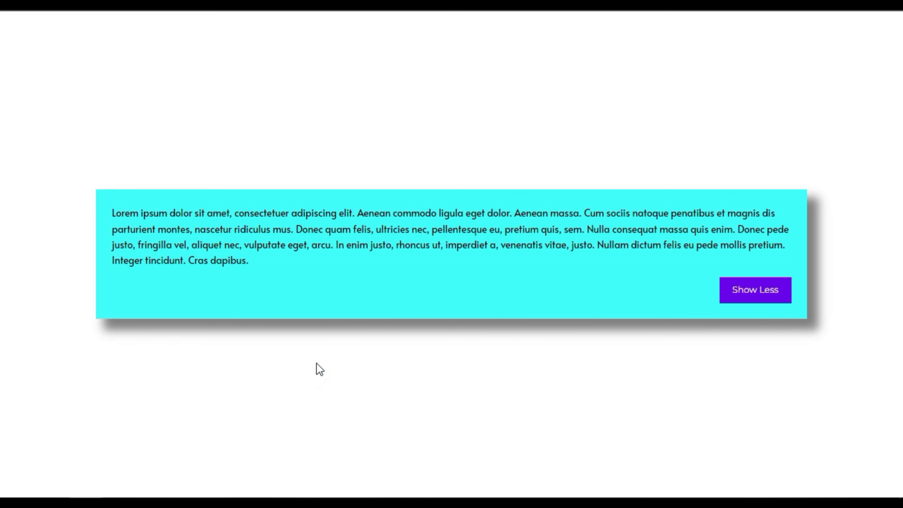